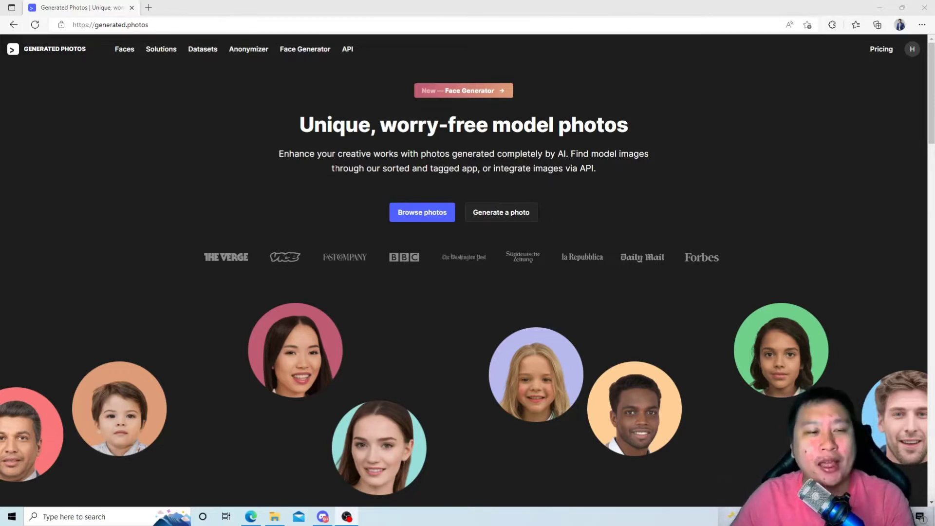
Examine the home page's description of the AI-generated photos, its copyright and usage statement, and the popular face categories.
scroll(410, 282, "down", 5)
scroll(410, 282, "up", 5)
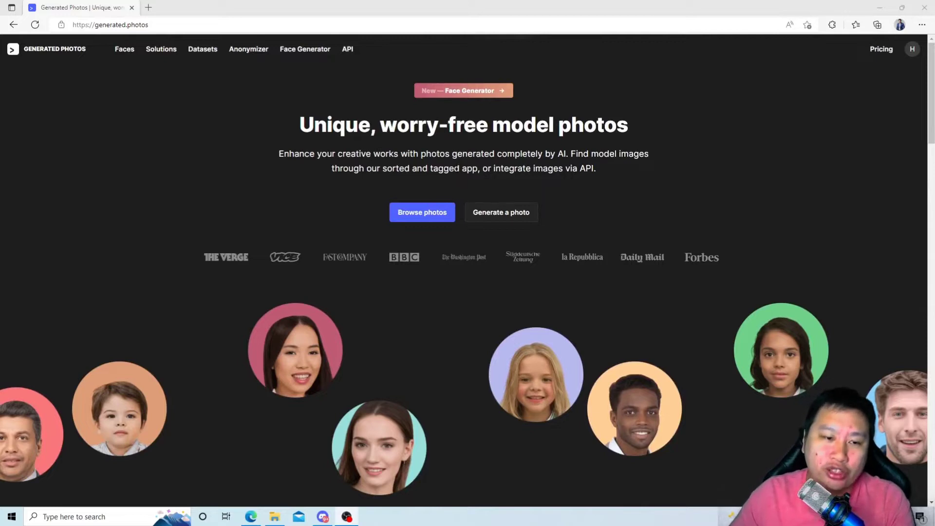
left_click_drag(497, 154, 565, 154)
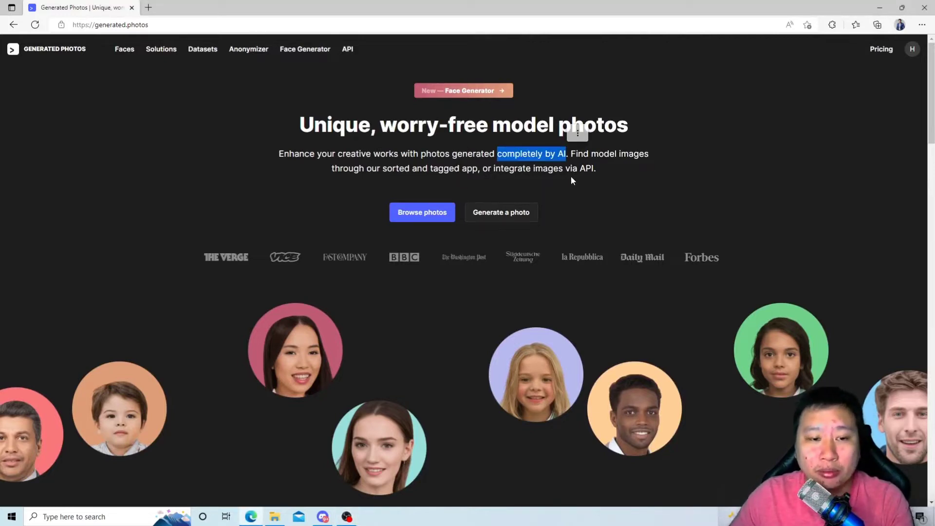
left_click(409, 145)
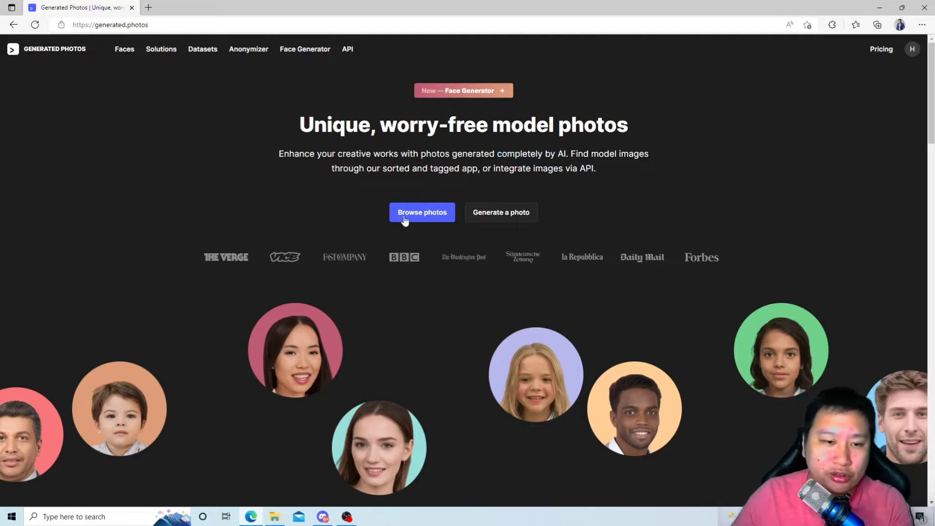
scroll(495, 249, "down", 5)
scroll(501, 249, "up", 3)
scroll(445, 239, "up", 2)
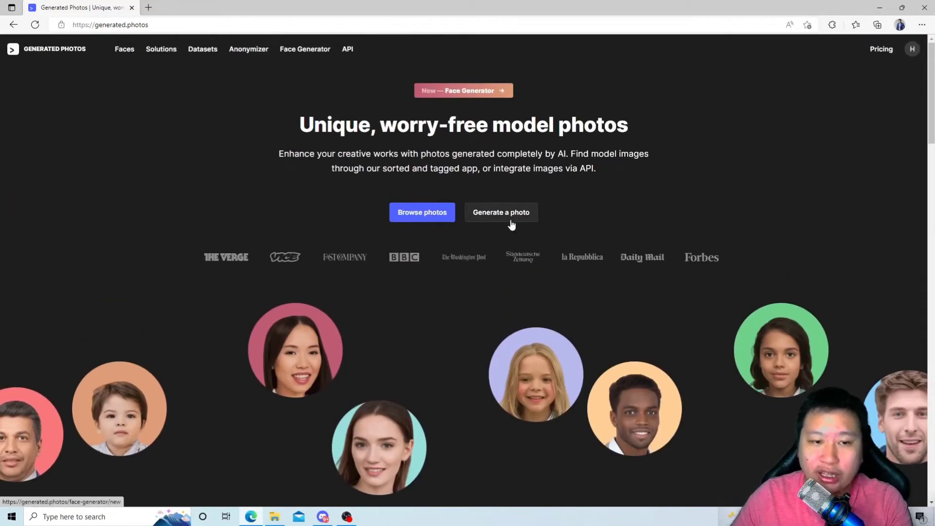
scroll(512, 224, "down", 5)
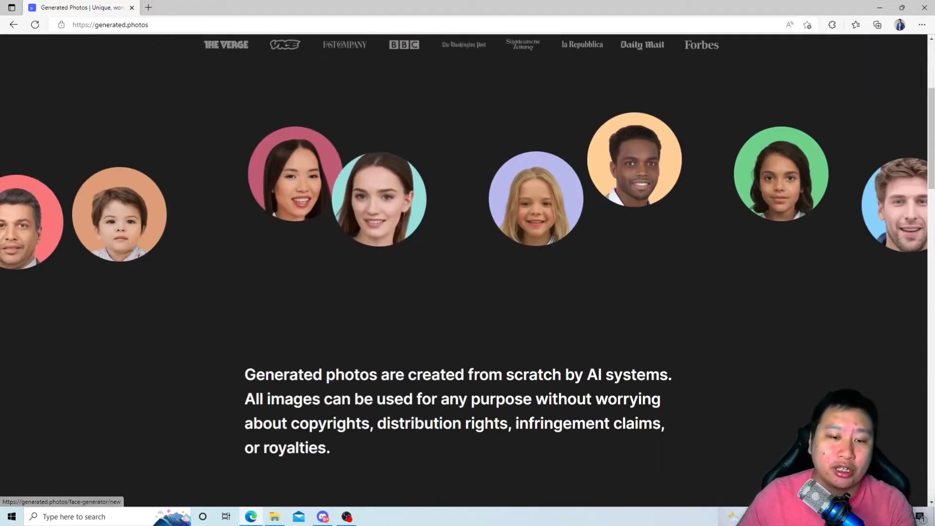
scroll(580, 353, "down", 3)
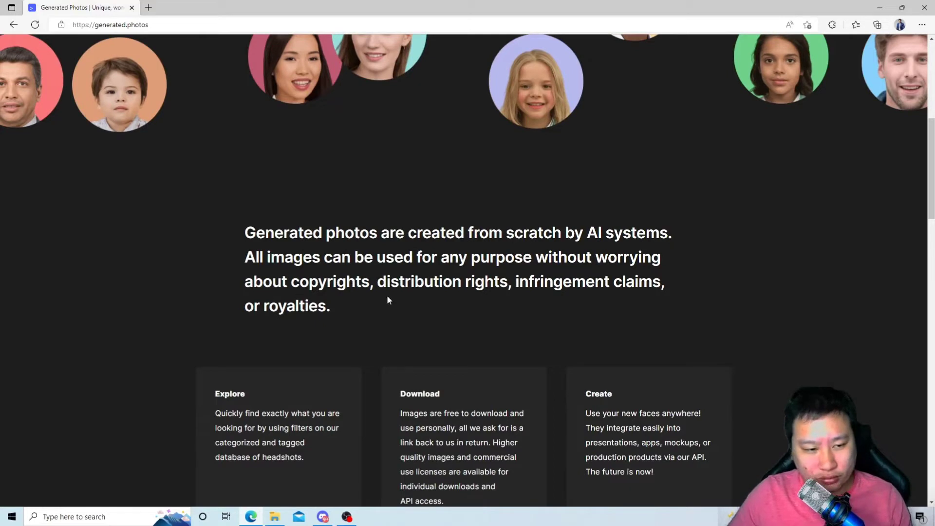
left_click_drag(326, 282, 454, 282)
double_click(456, 283)
scroll(445, 293, "down", 15)
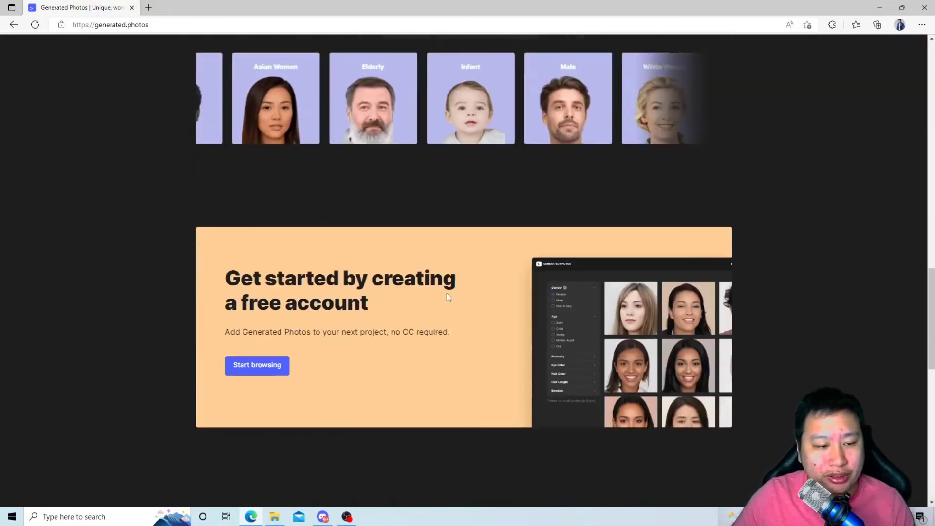
scroll(446, 293, "up", 4)
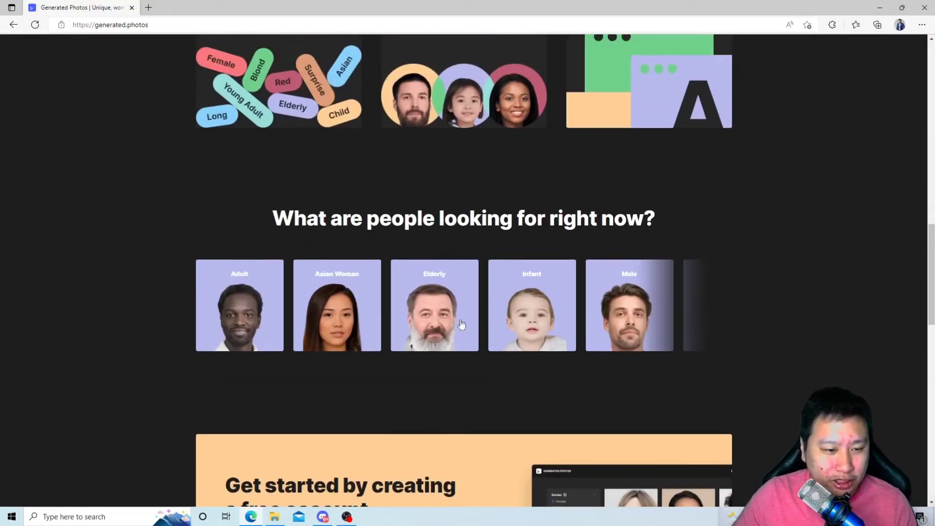
scroll(461, 325, "down", 6)
scroll(494, 365, "up", 15)
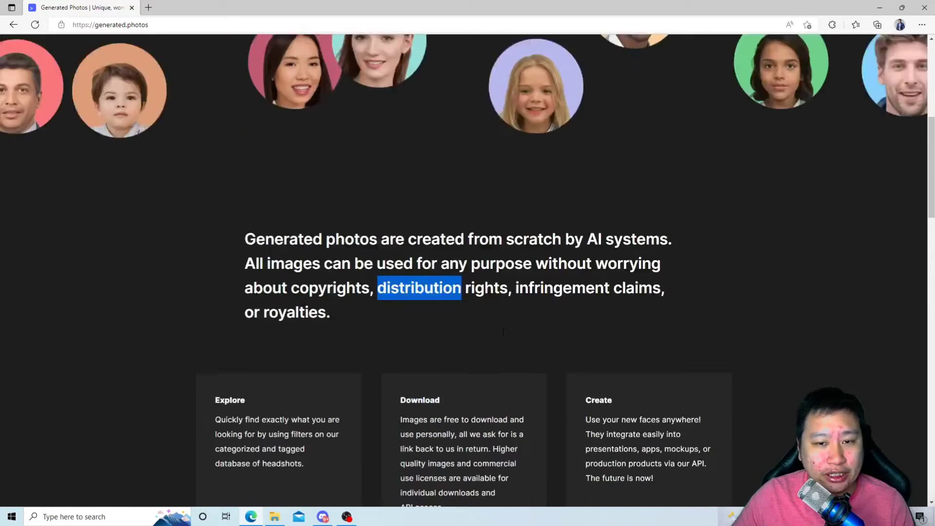
scroll(503, 332, "up", 6)
Open the faces gallery, show the head pose options, and filter the photos to Beautified faces.
left_click(119, 51)
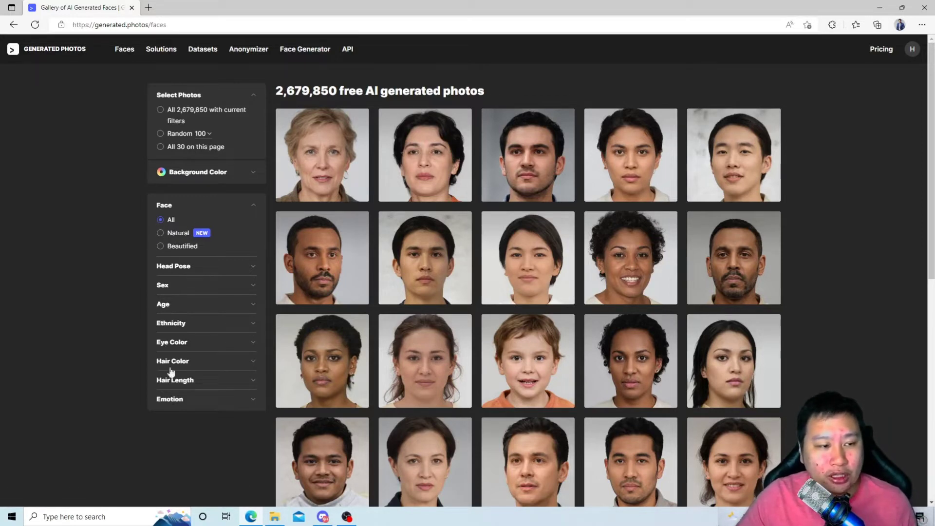
left_click(202, 269)
left_click(163, 246)
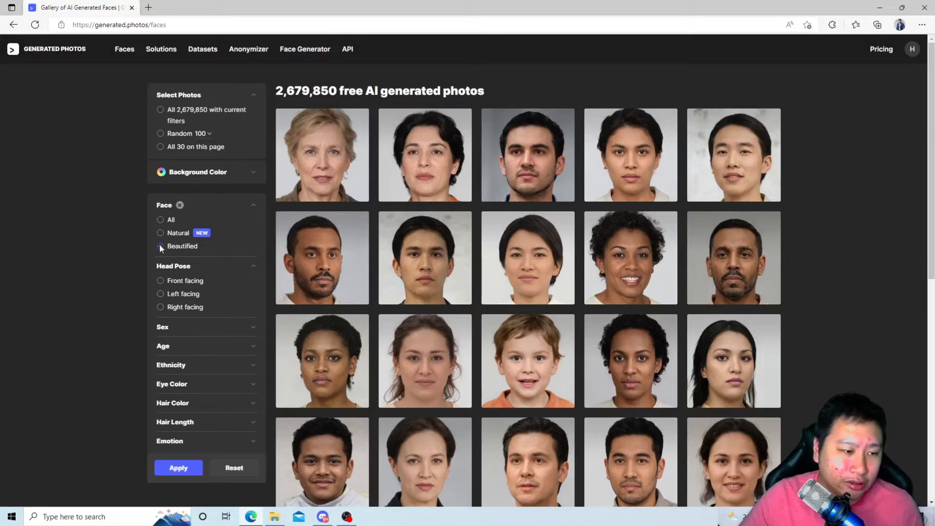
left_click(159, 469)
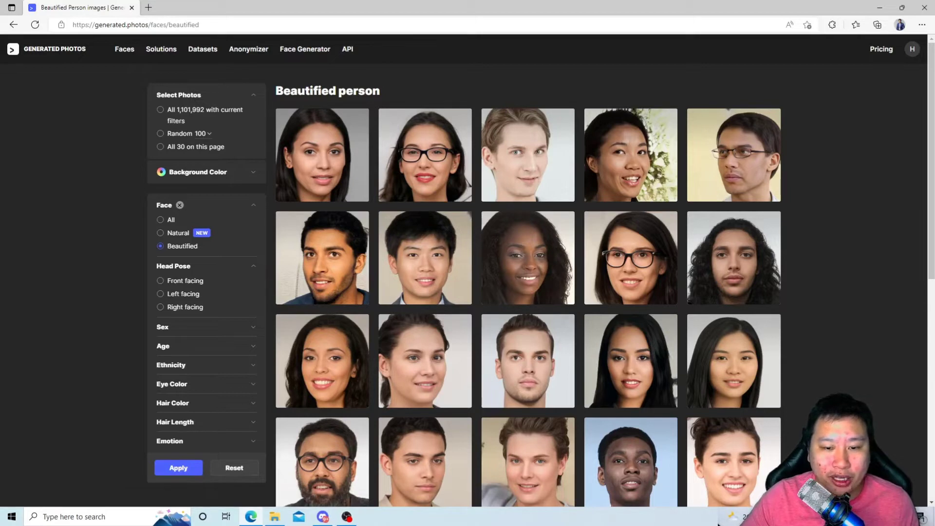
Set the face filter back to All, show the sex options, and filter the gallery to the Infant age group.
scroll(529, 364, "down", 4)
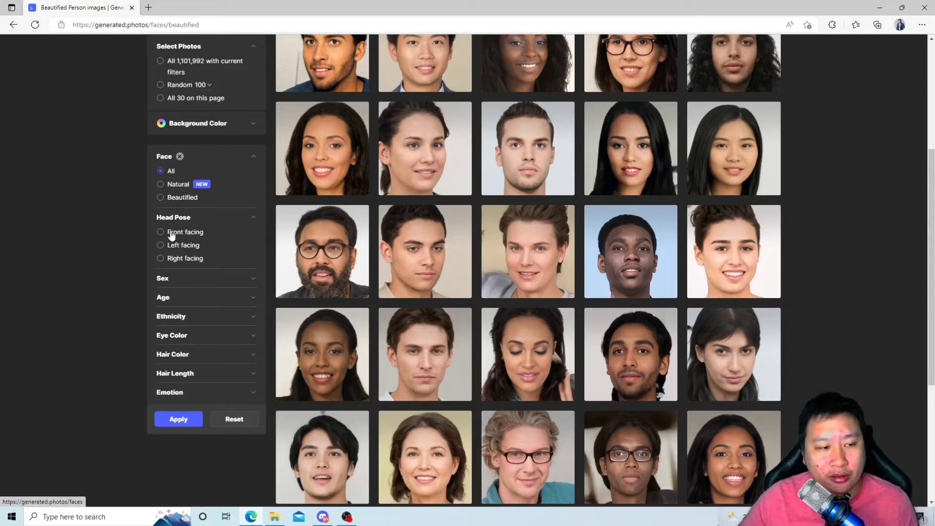
left_click(184, 280)
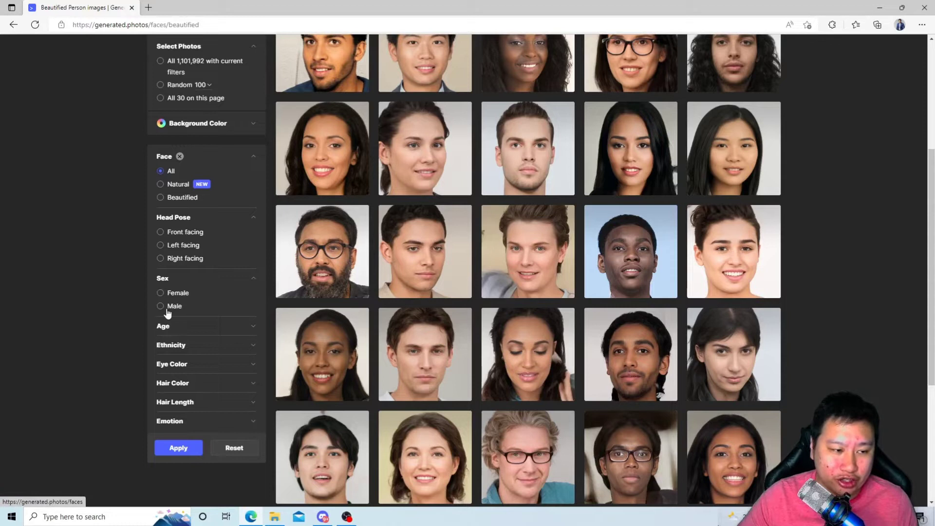
left_click(171, 326)
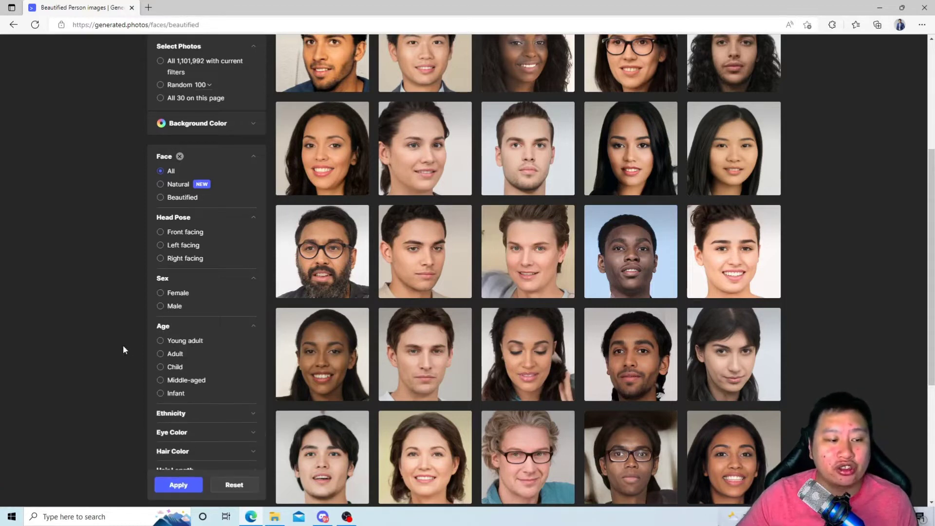
double_click(165, 393)
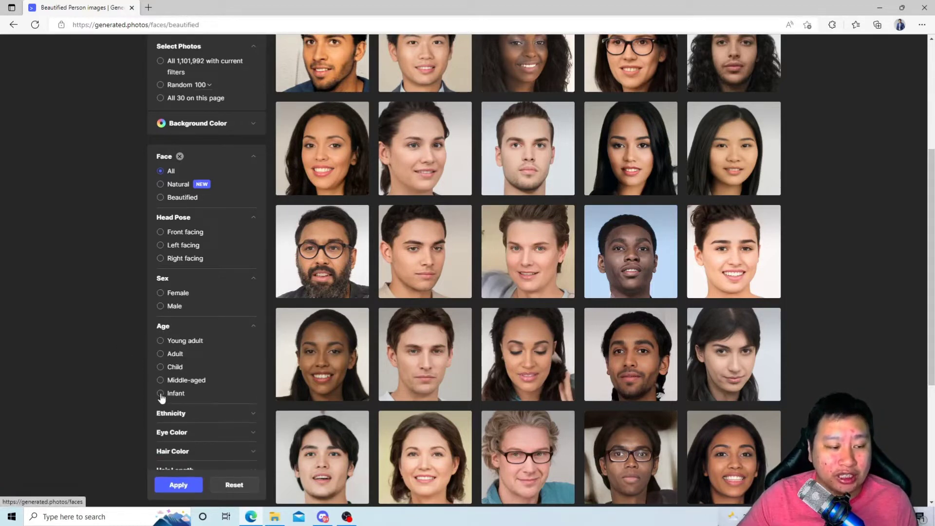
left_click(178, 484)
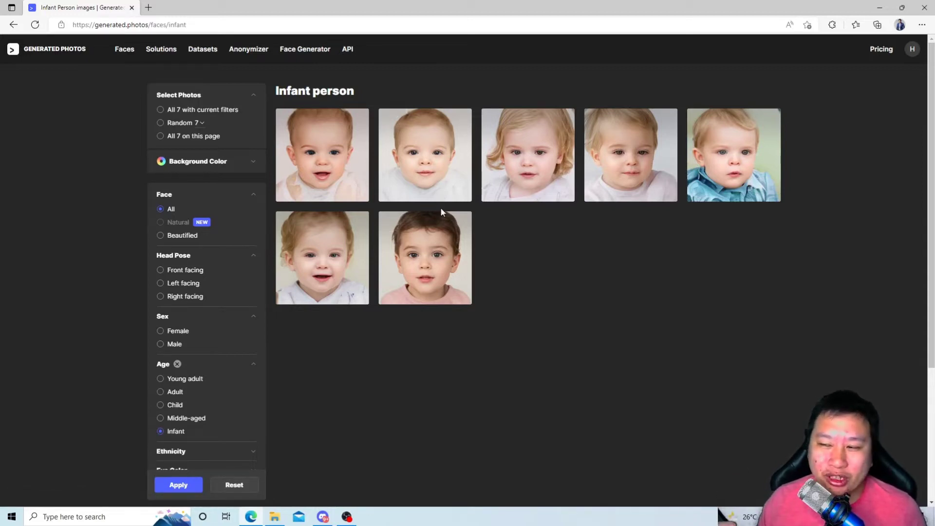
scroll(94, 364, "down", 4)
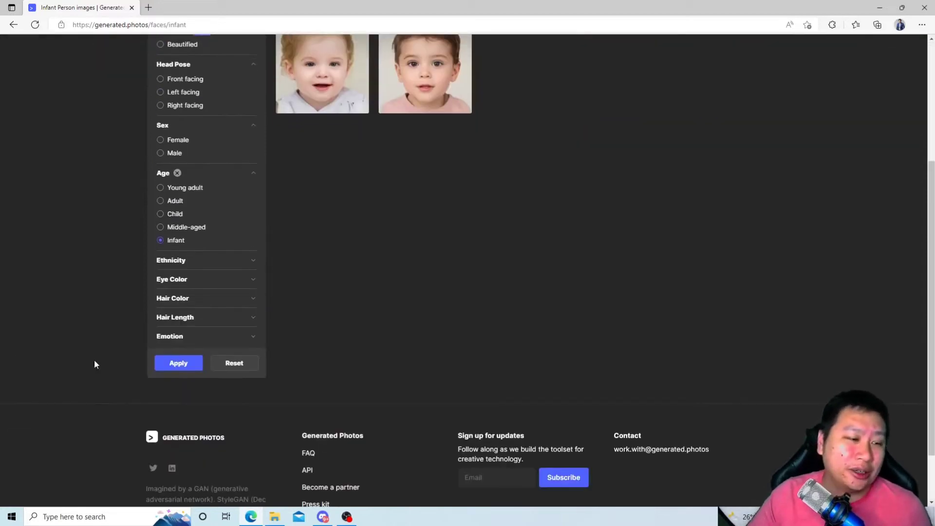
scroll(341, 307, "up", 4)
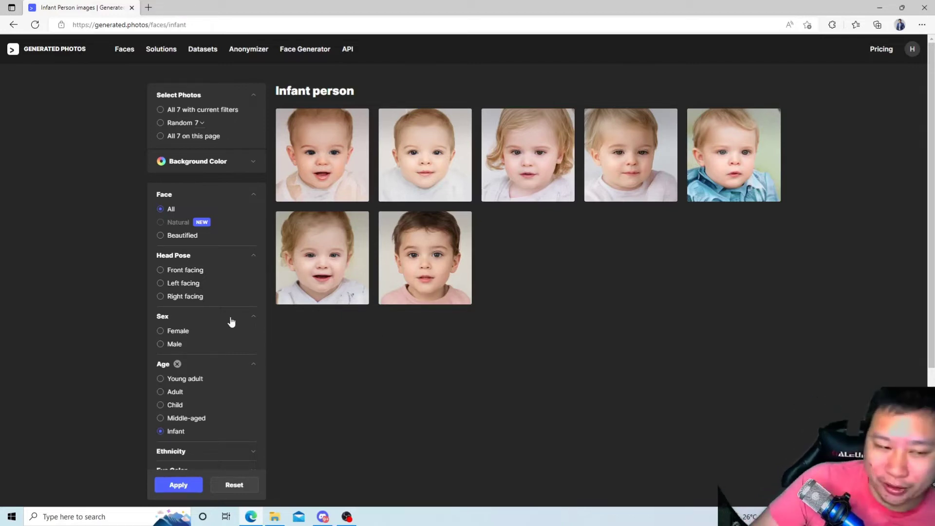
Change the age filter to Middle-aged, apply it, and look through the resulting faces.
scroll(216, 324, "down", 2)
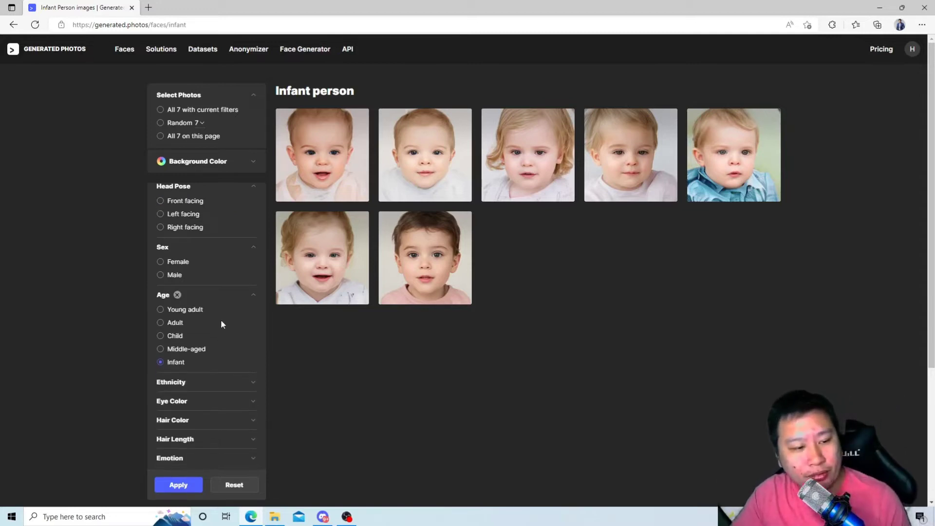
left_click(164, 350)
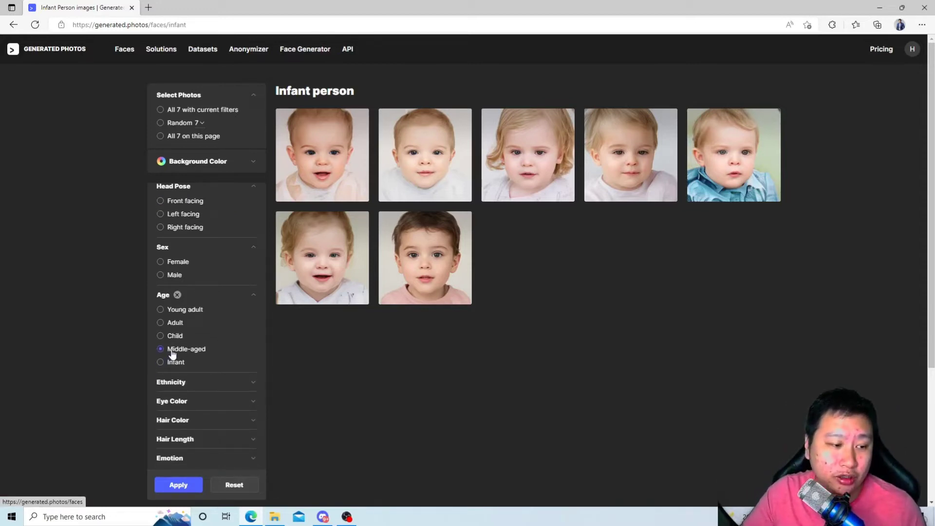
left_click(173, 485)
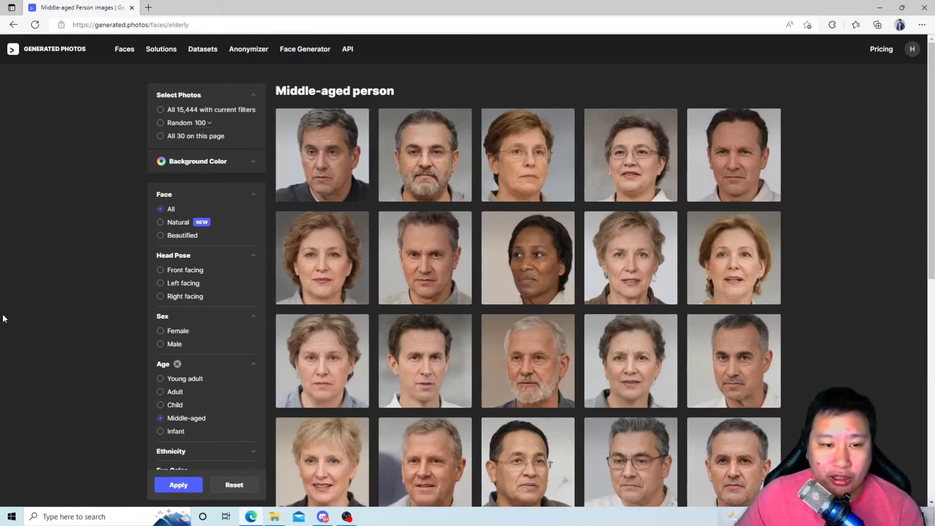
scroll(668, 378, "down", 5)
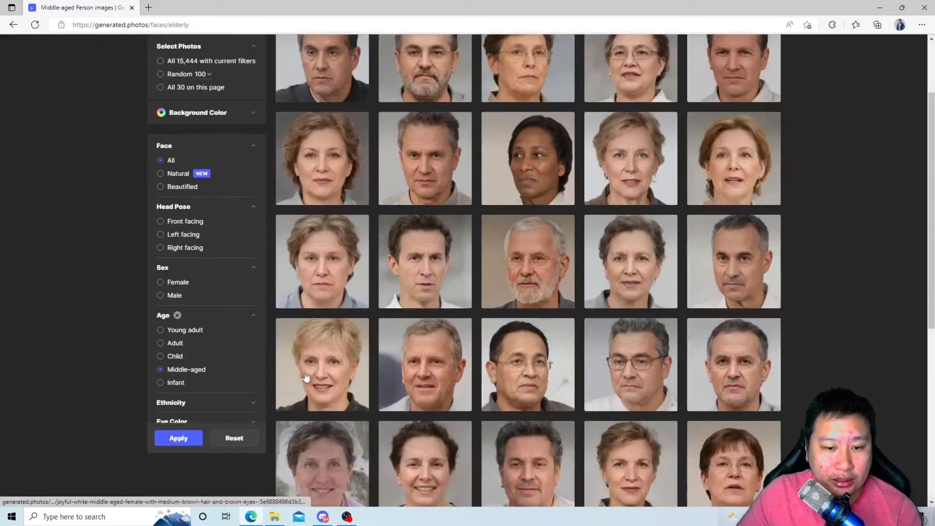
scroll(229, 327, "up", 4)
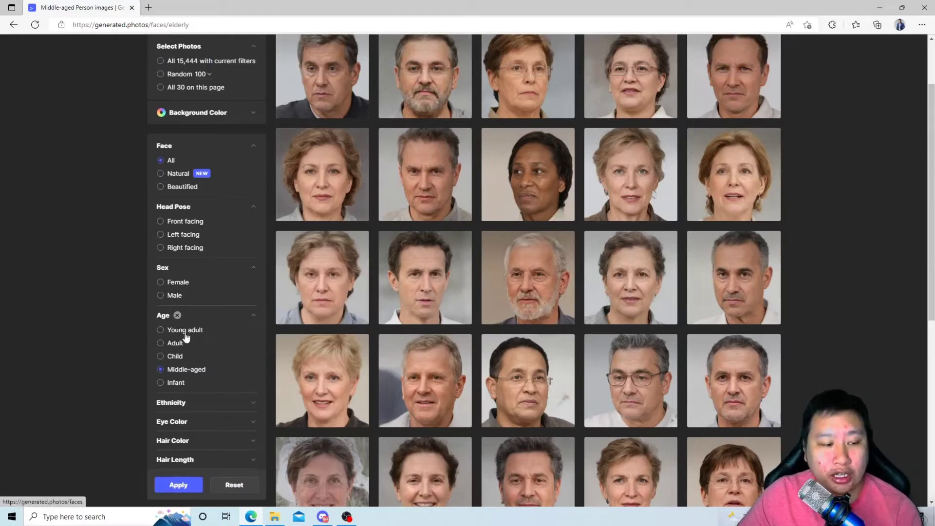
Narrow the middle-aged faces by applying the Asian ethnicity filter.
scroll(150, 340, "down", 1)
left_click(187, 382)
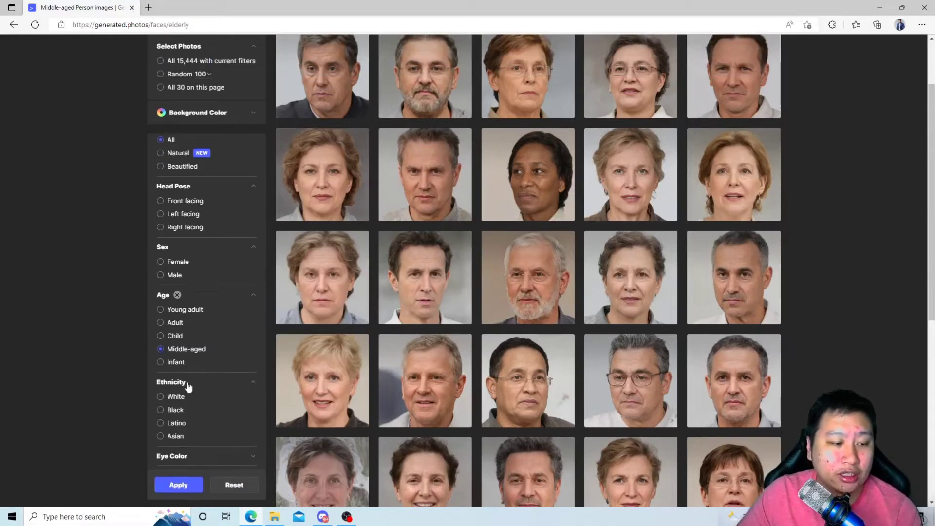
scroll(148, 334, "down", 1)
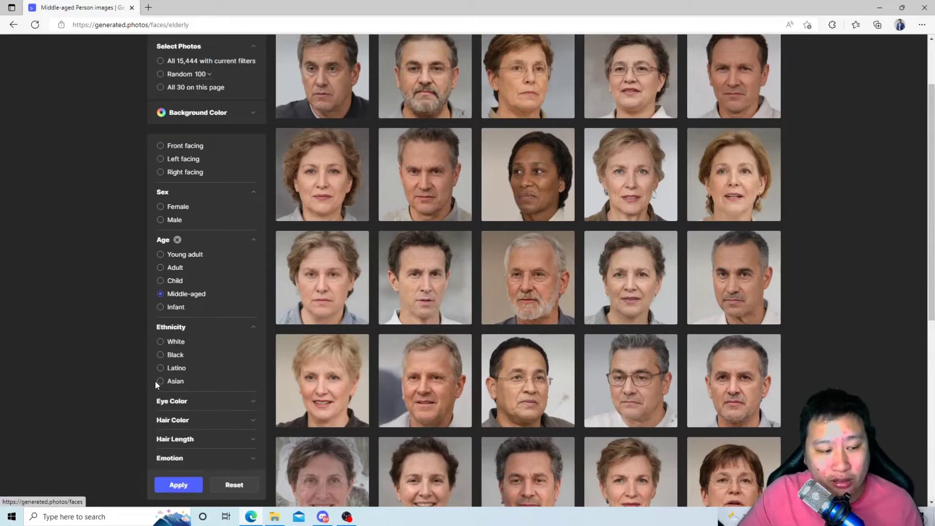
left_click(160, 382)
left_click(183, 491)
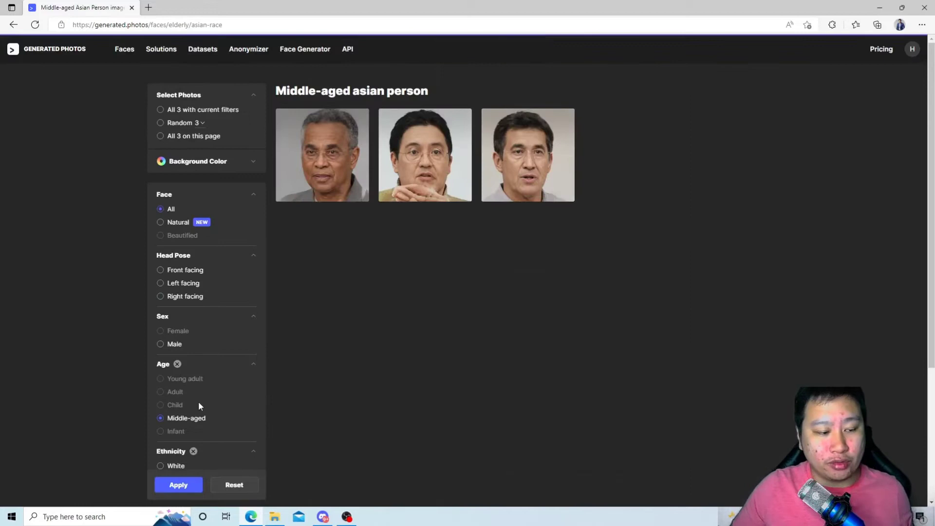
Show the hair length filter options and review the available filters for the middle-aged Asian faces.
scroll(141, 396, "down", 3)
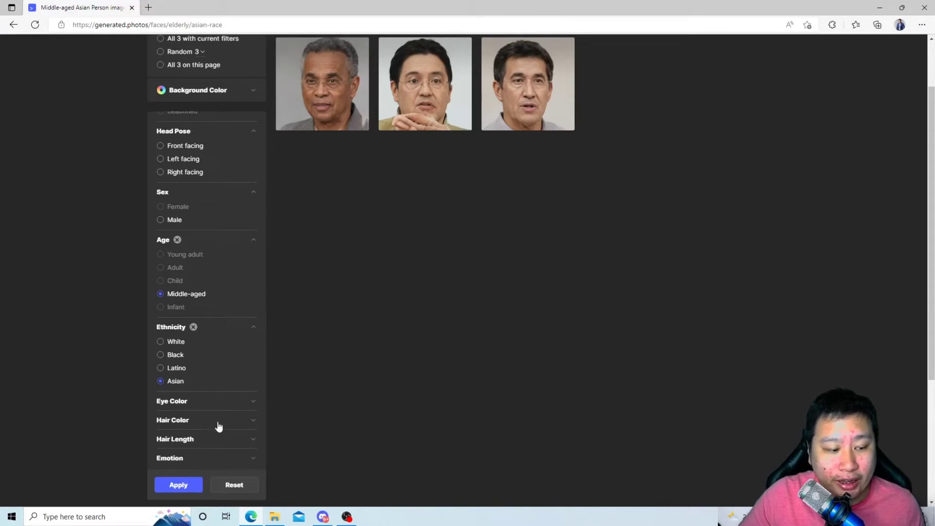
left_click(204, 443)
scroll(214, 452, "down", 1)
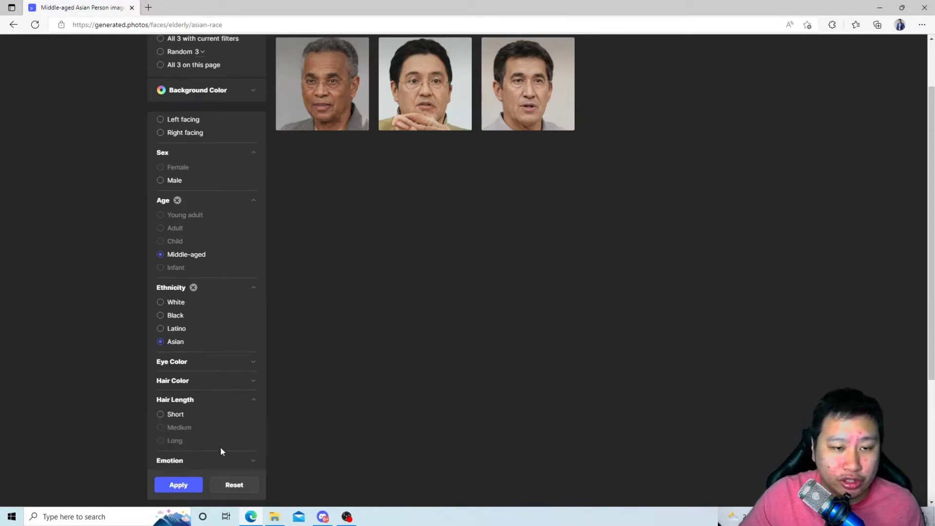
scroll(200, 449, "up", 2)
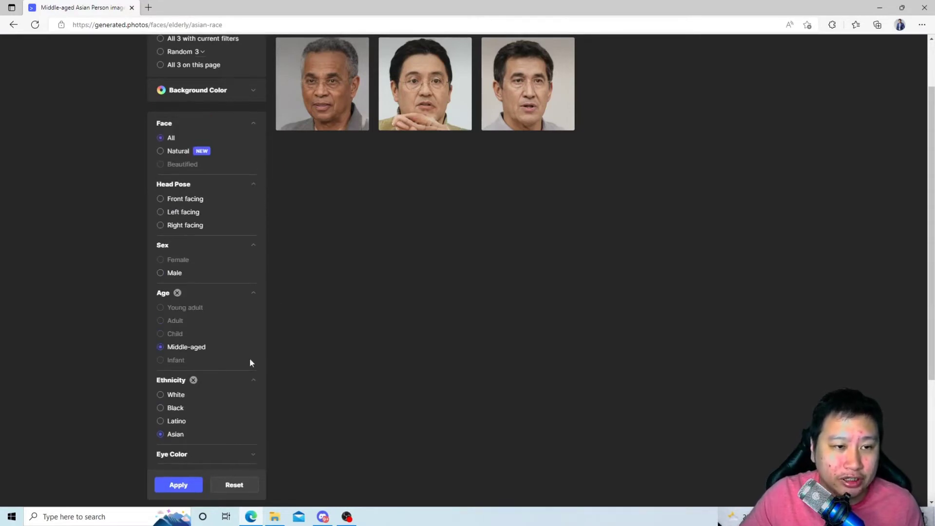
Try the transparent and #F2F8DA photo backgrounds, finally setting the background color to #F6F6F6.
scroll(411, 183, "up", 2)
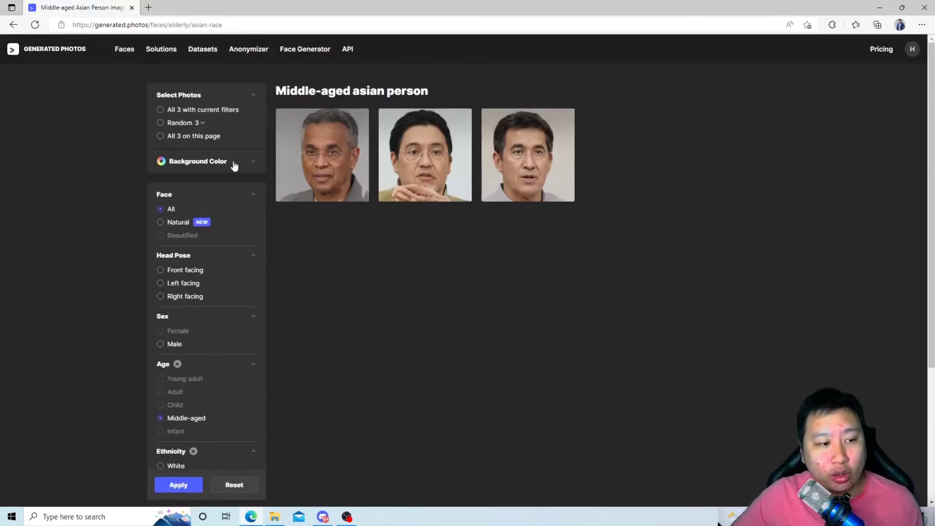
left_click(247, 168)
left_click(163, 184)
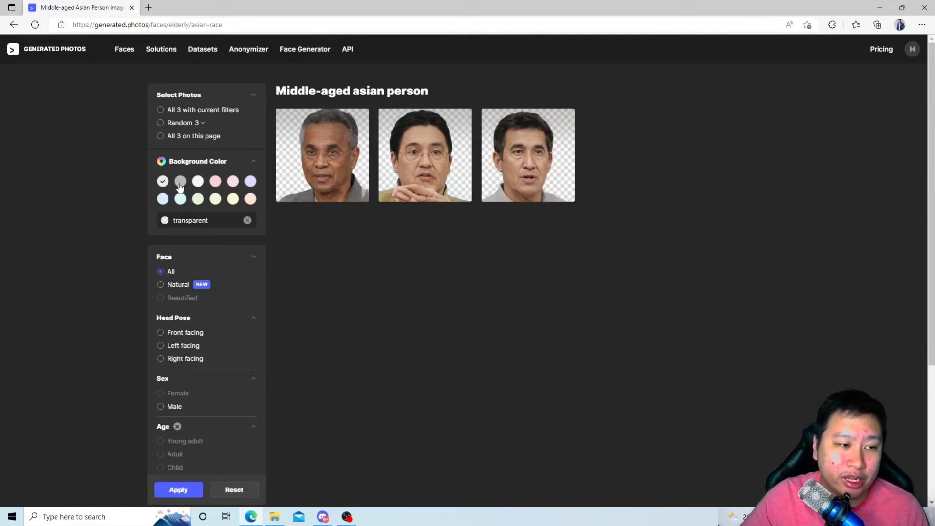
left_click(215, 198)
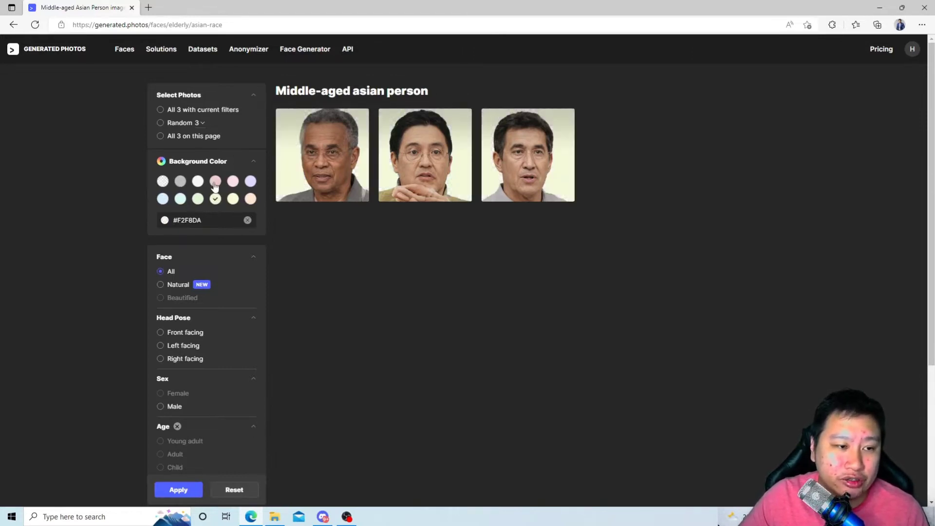
left_click(198, 182)
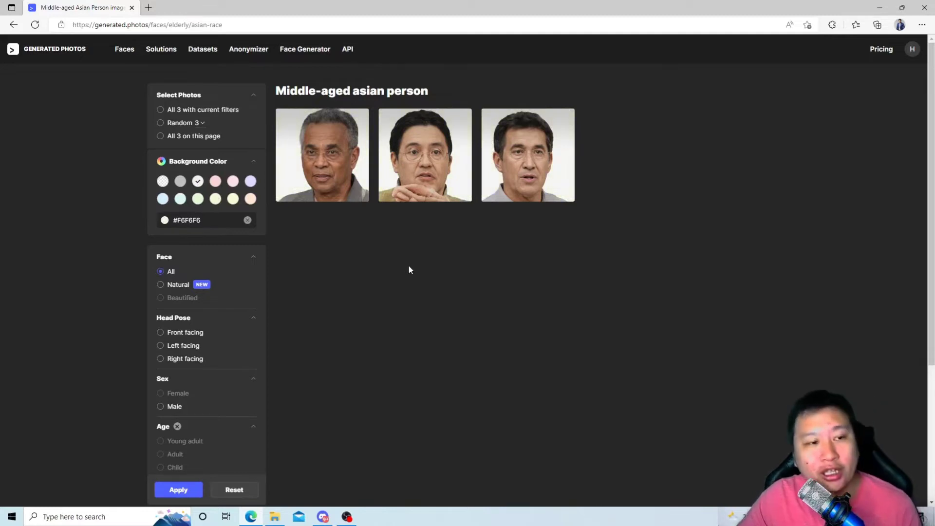
Open the Solutions page describing how generated photos are used.
left_click(176, 55)
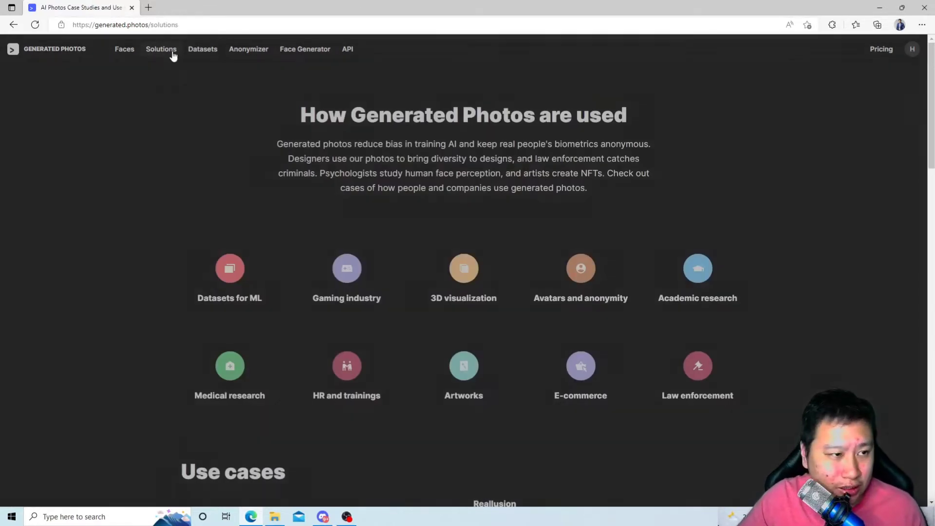
Open the Datasets page and review the real-life and synthetic dataset listings.
left_click(203, 53)
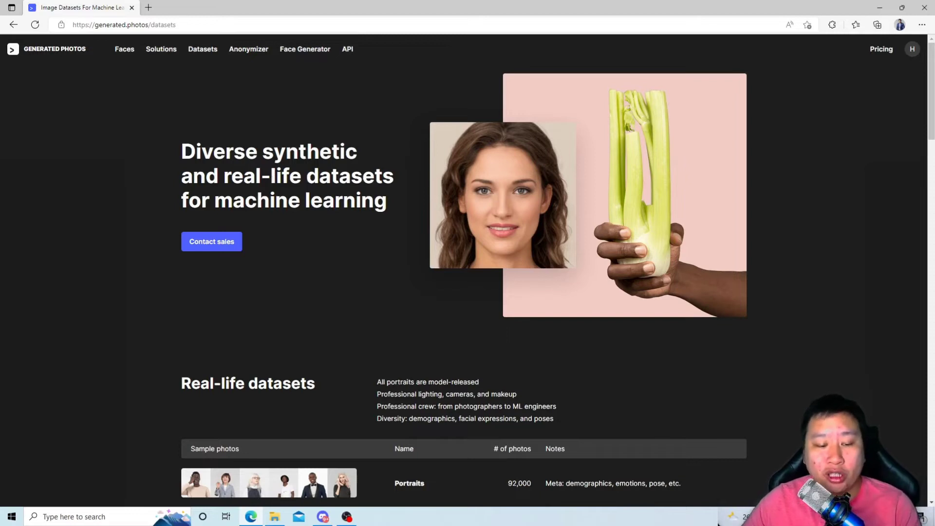
scroll(553, 281, "down", 10)
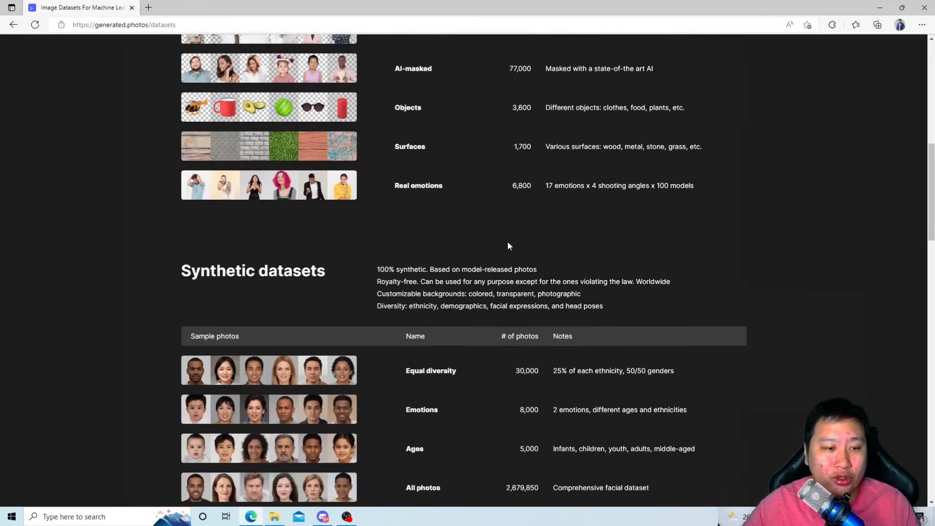
scroll(506, 240, "up", 3)
scroll(389, 263, "up", 6)
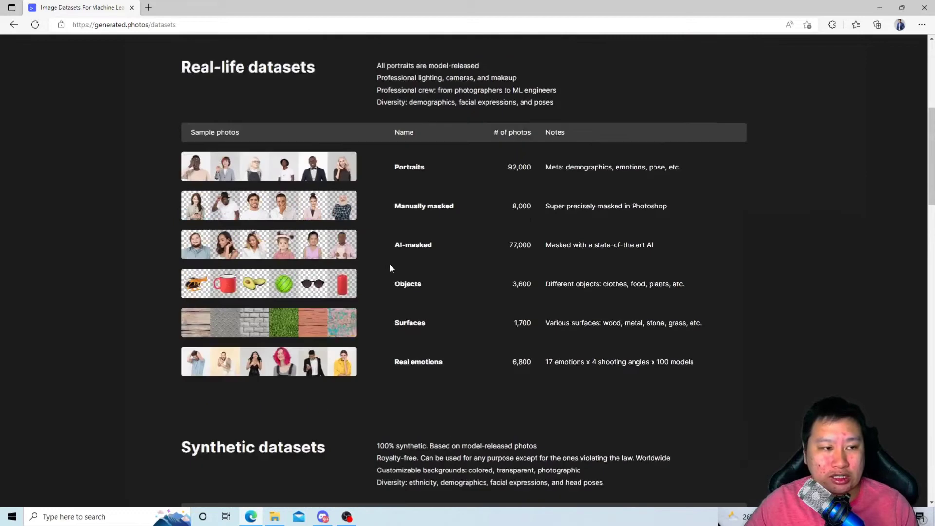
scroll(389, 265, "down", 5)
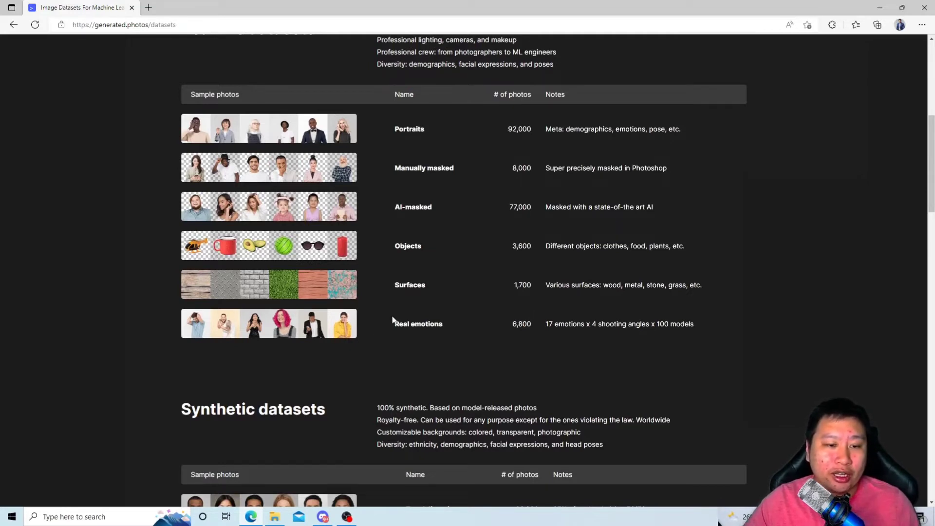
scroll(438, 336, "down", 10)
scroll(396, 316, "up", 4)
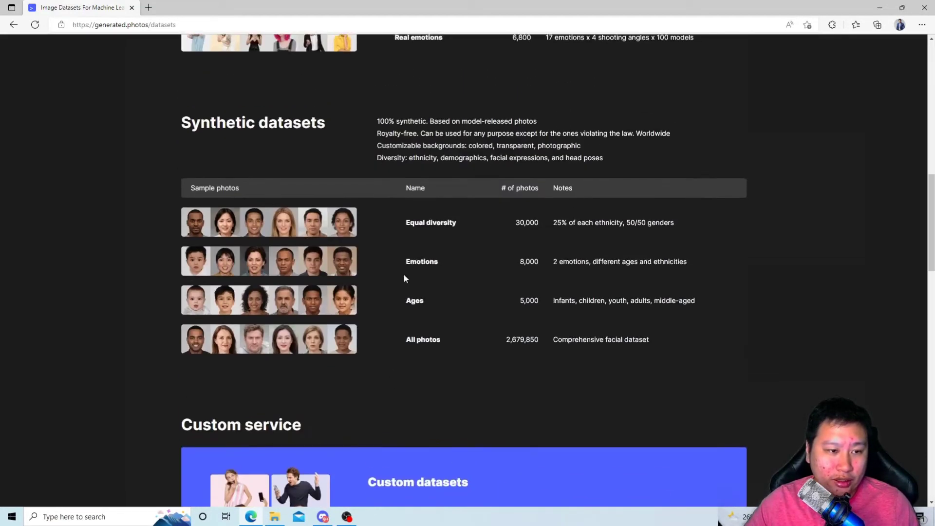
scroll(408, 319, "down", 5)
scroll(428, 299, "up", 15)
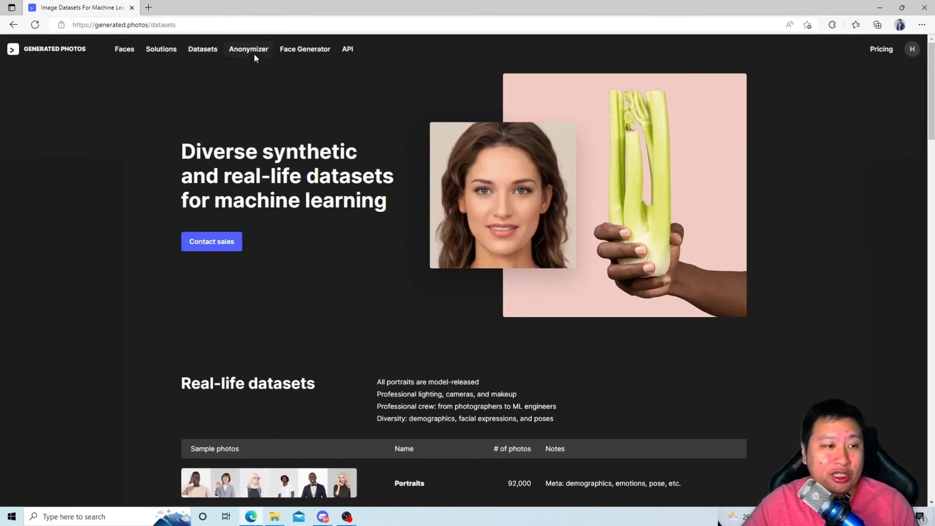
Open the Anonymizer page and look over its frequently asked questions.
left_click(257, 58)
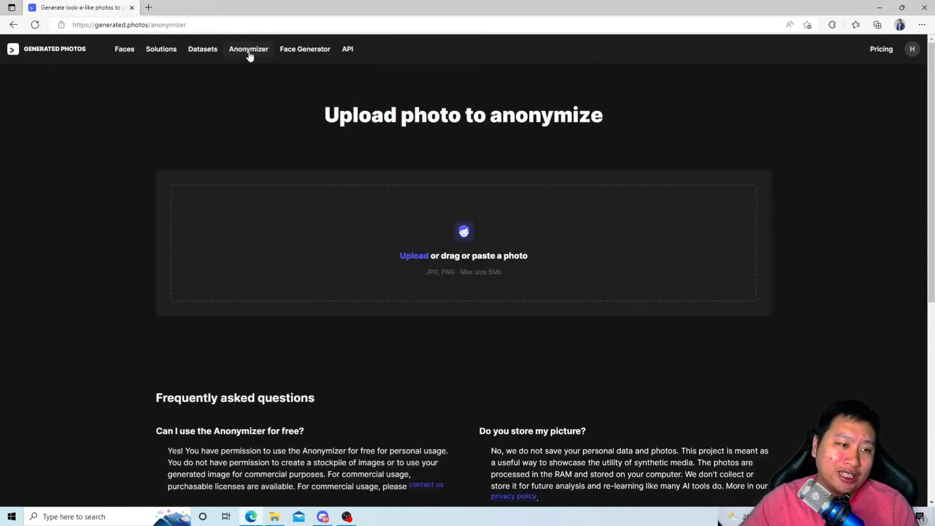
scroll(429, 333, "down", 5)
scroll(433, 330, "down", 2)
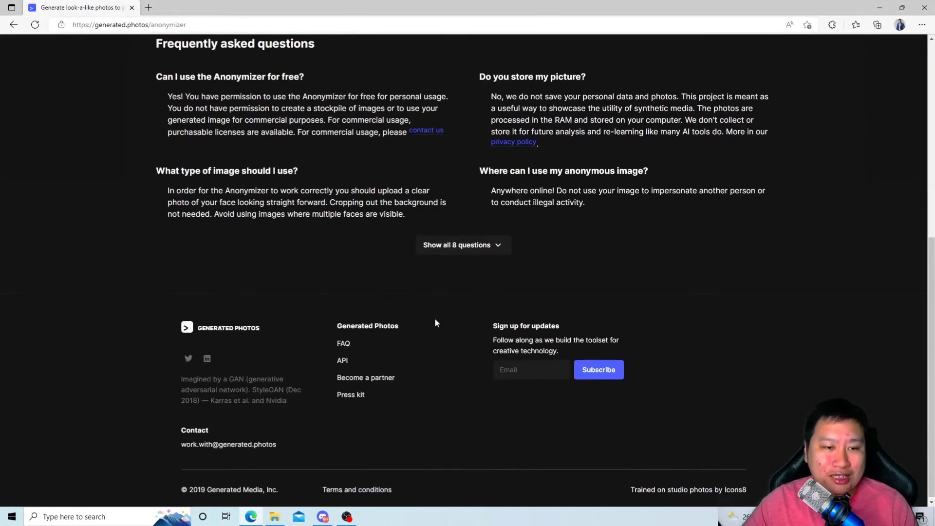
scroll(438, 292, "up", 5)
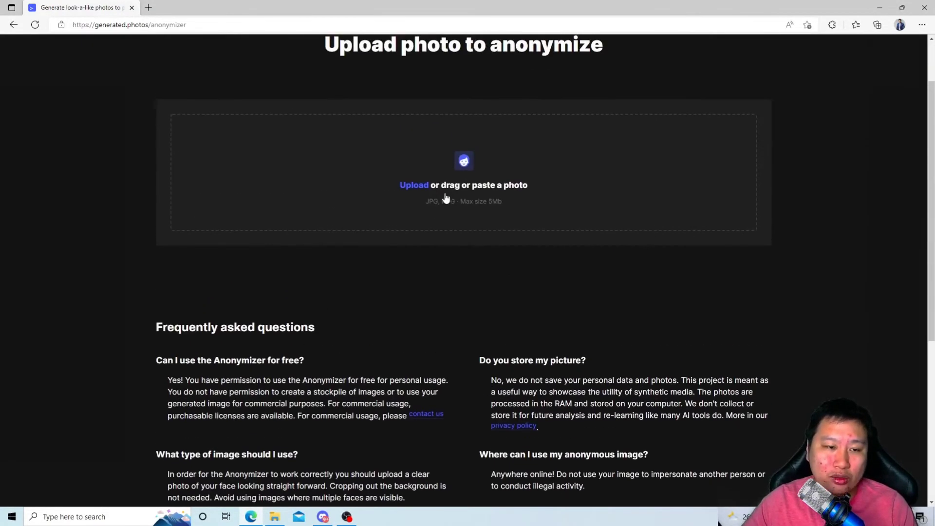
Upload the portrait of the smiling man in a white shirt from the Downloads folder to the Anonymizer.
left_click(413, 184)
scroll(312, 194, "down", 10)
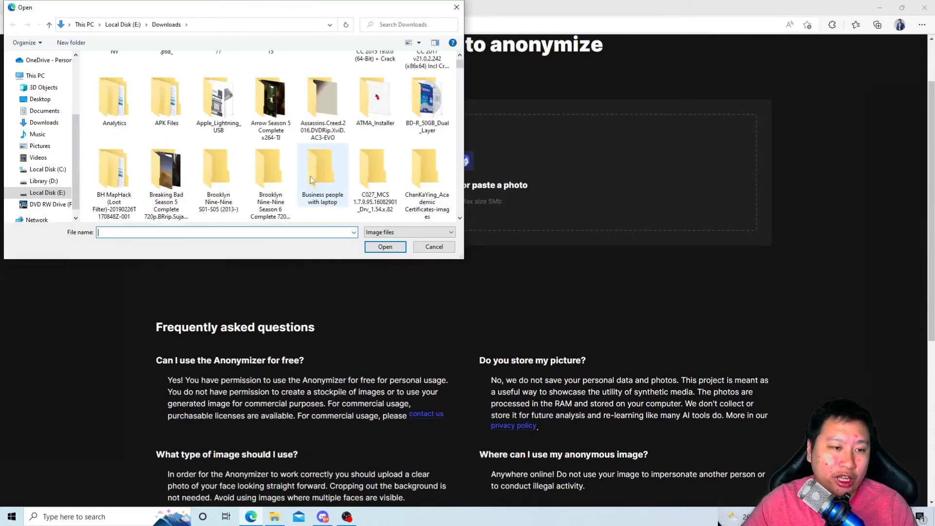
scroll(330, 178, "down", 15)
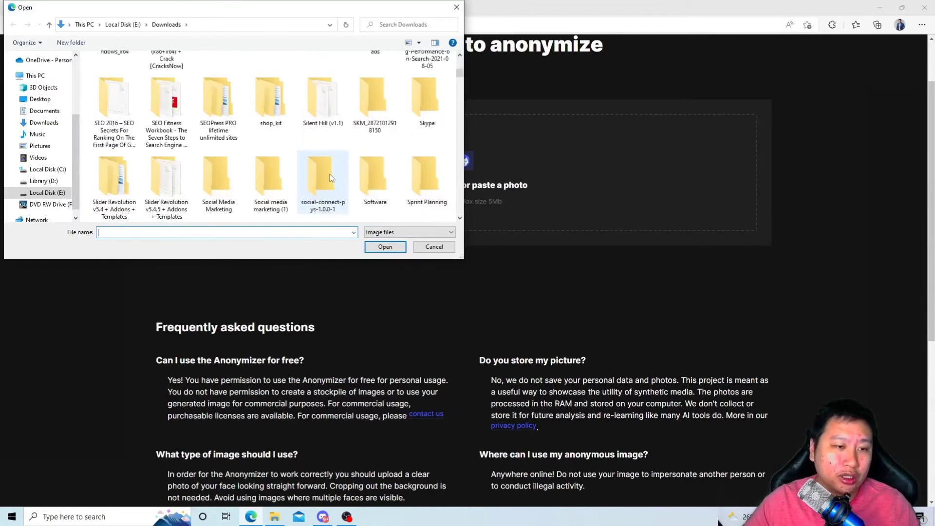
scroll(330, 177, "down", 10)
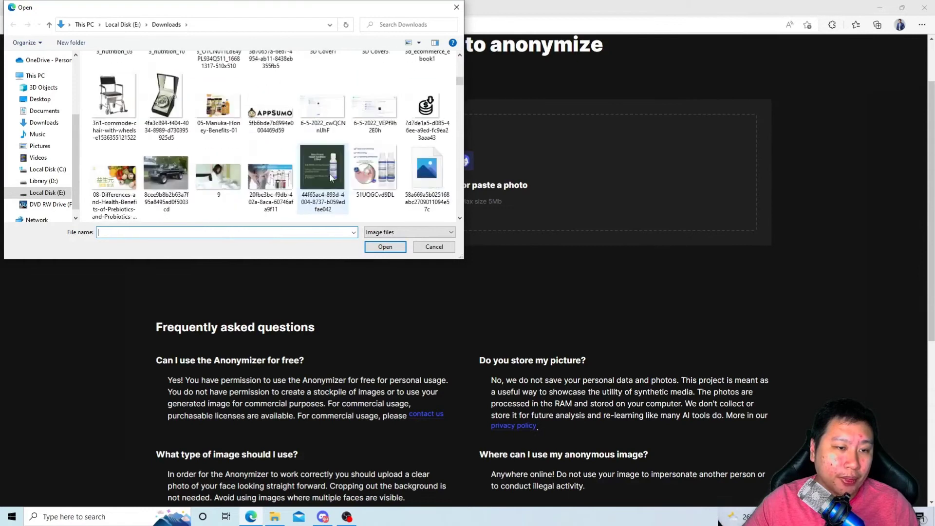
scroll(330, 178, "down", 10)
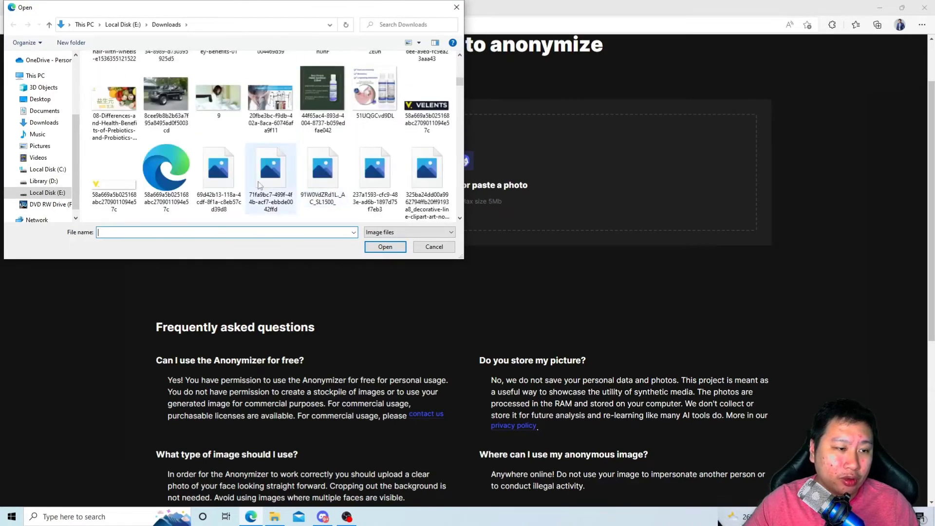
scroll(301, 183, "down", 6)
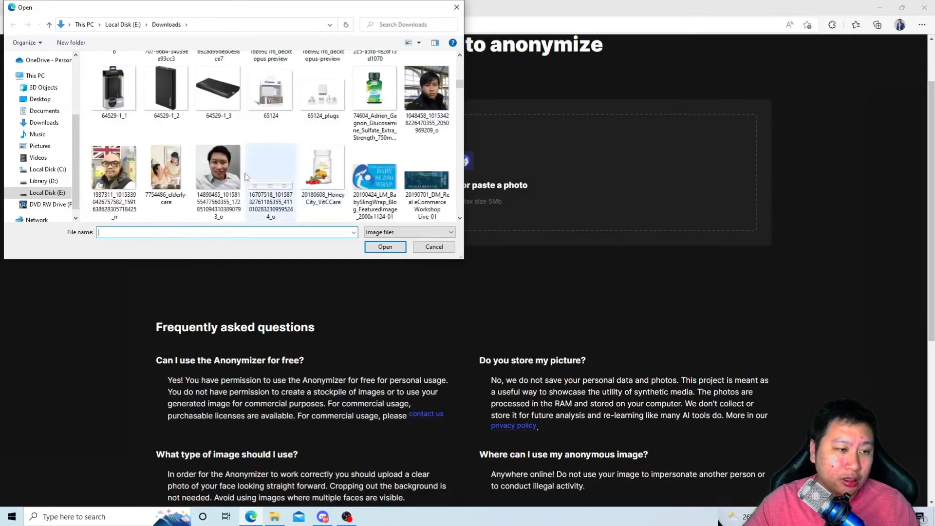
left_click(232, 187)
left_click(385, 247)
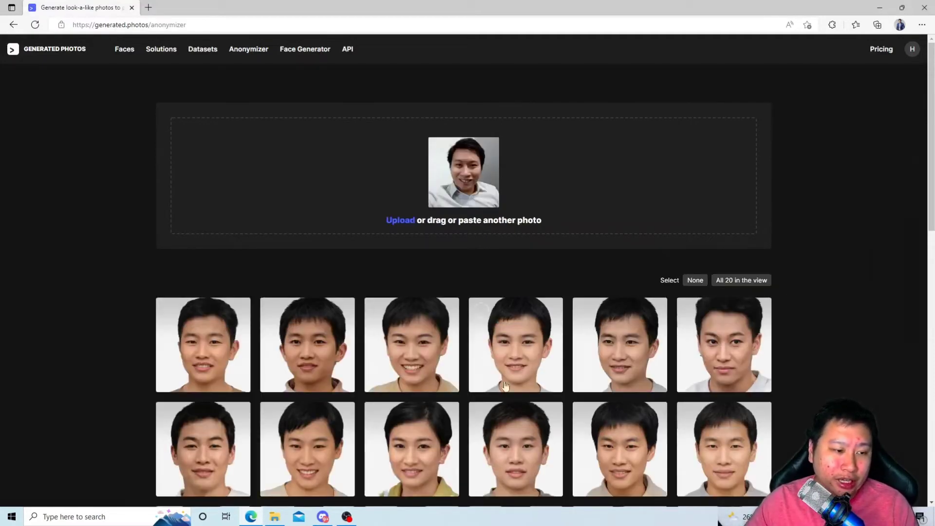
Review the look-alike faces for the uploaded portrait and load more of them.
scroll(479, 365, "down", 3)
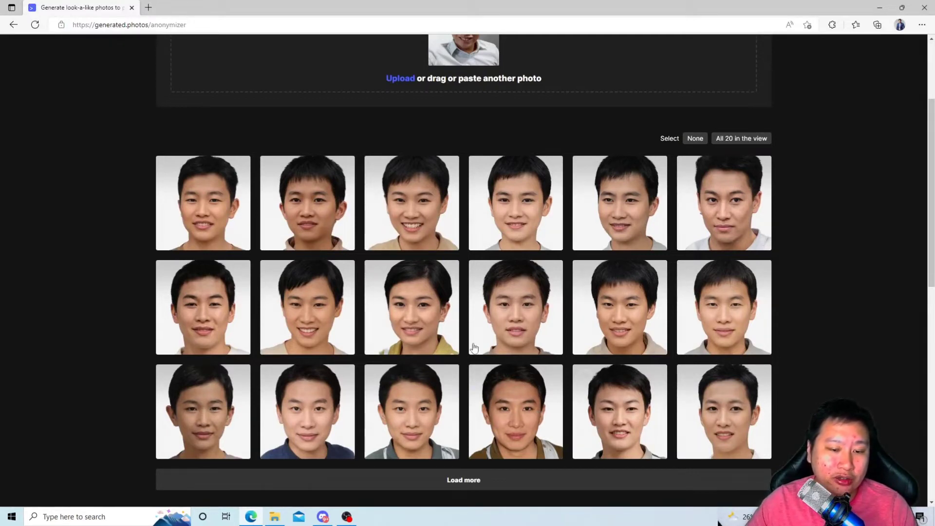
scroll(300, 269, "up", 3)
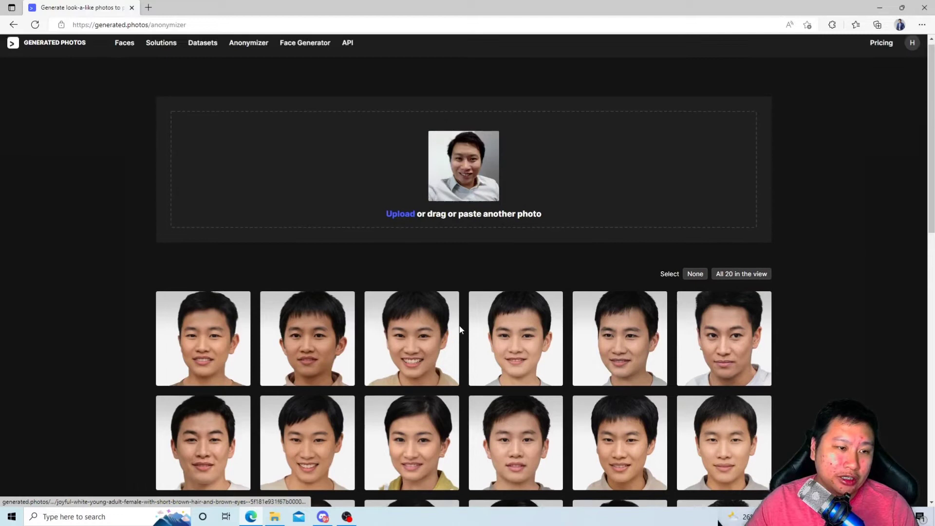
scroll(562, 354, "down", 4)
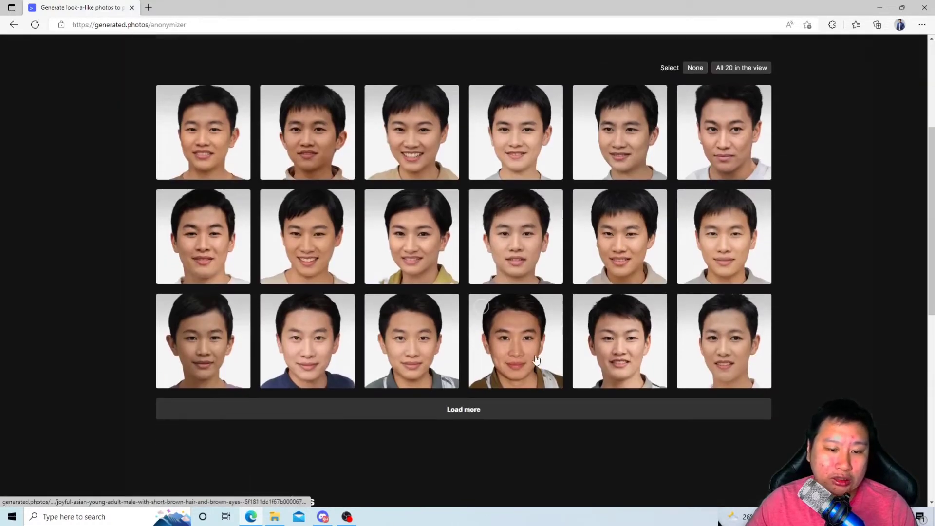
left_click(485, 412)
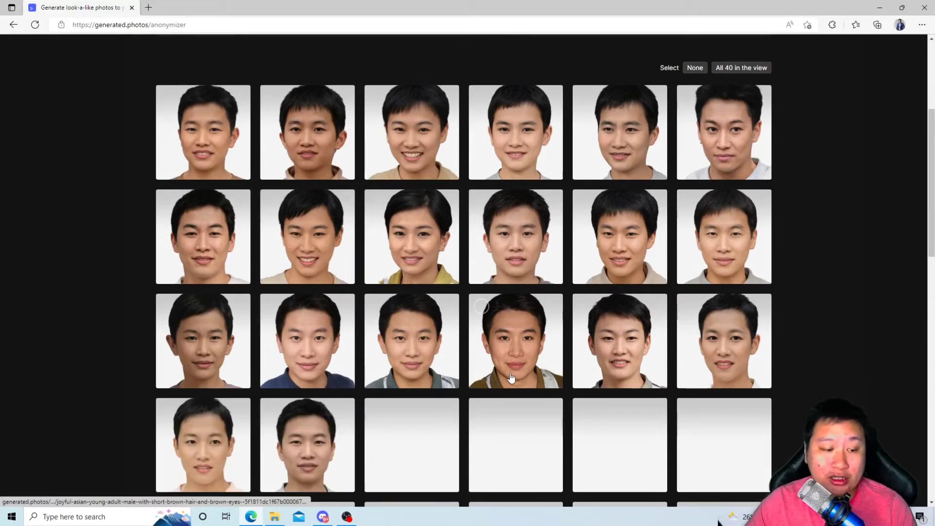
scroll(512, 377, "down", 4)
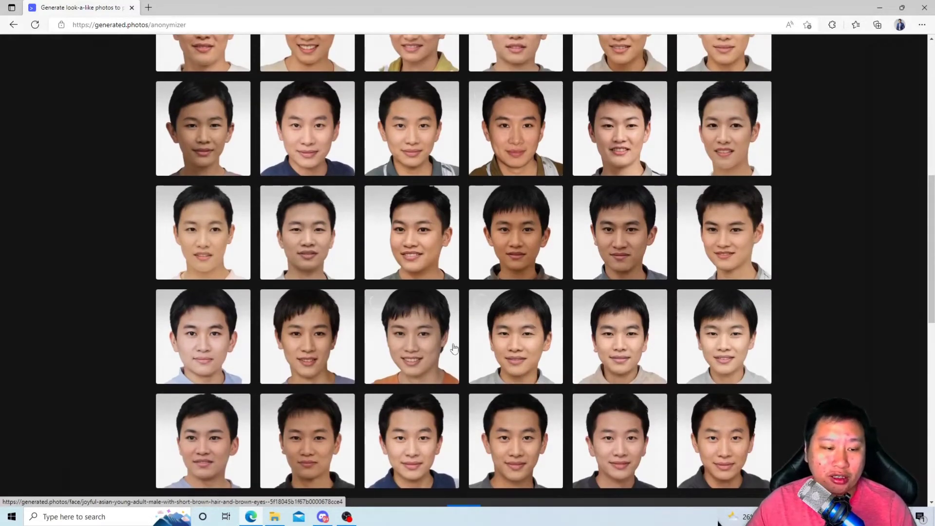
scroll(440, 331, "up", 4)
scroll(437, 292, "up", 4)
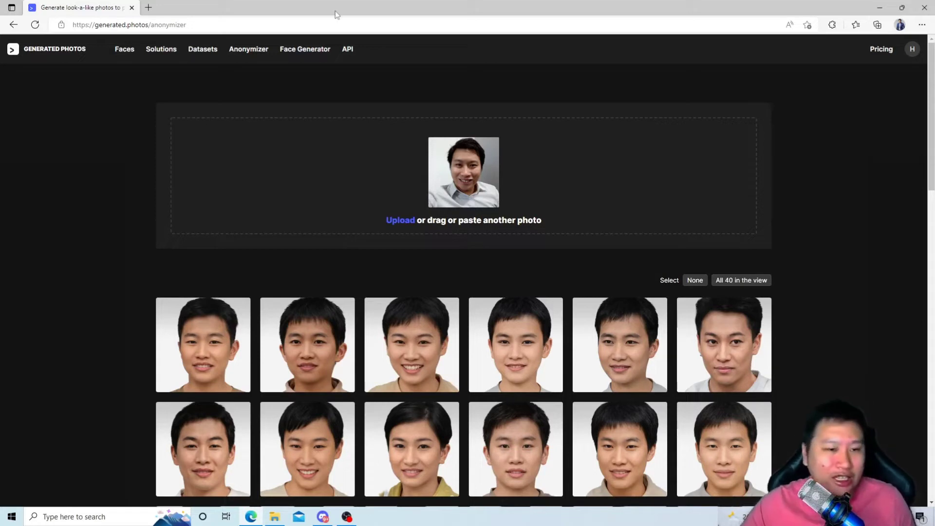
Open the Face Generator editor and update the generated face with the sex set to Male.
left_click(315, 53)
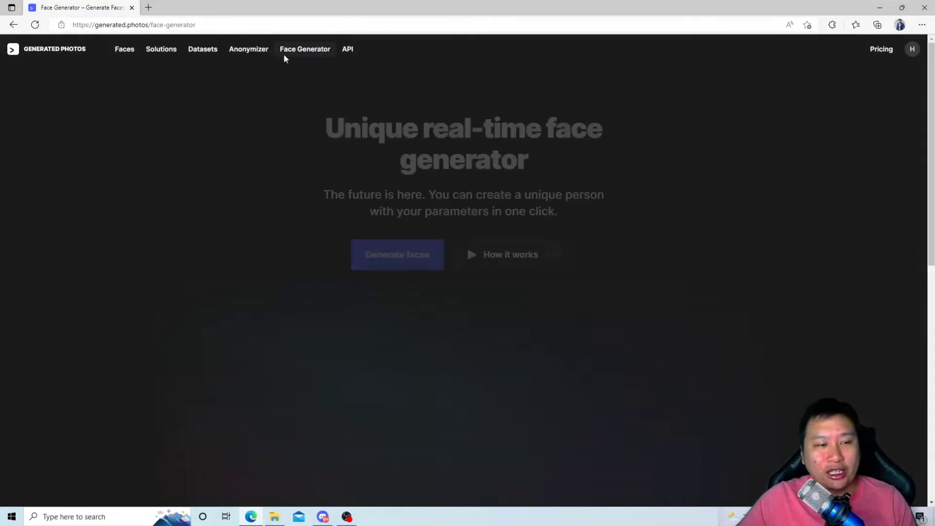
left_click(391, 260)
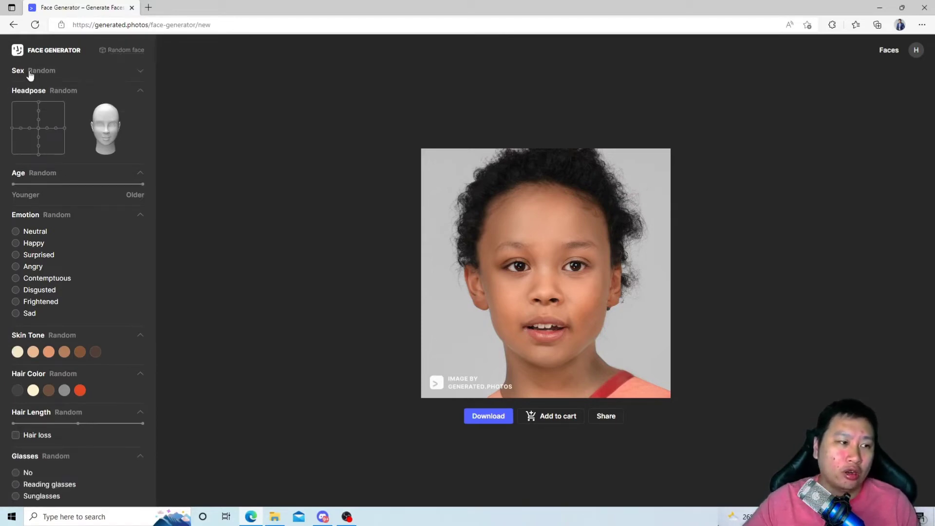
left_click(16, 87)
left_click(75, 82)
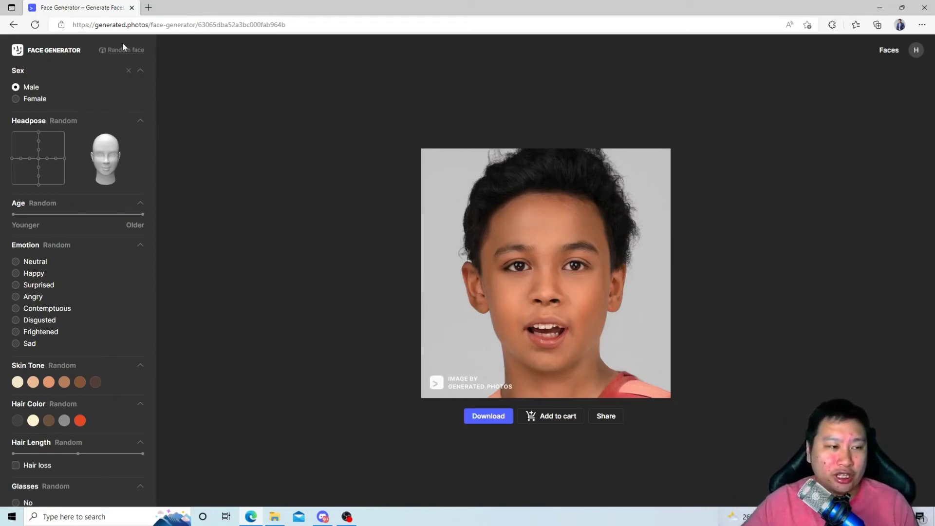
Replace the current face with a new random face, then generate another random one.
left_click(122, 56)
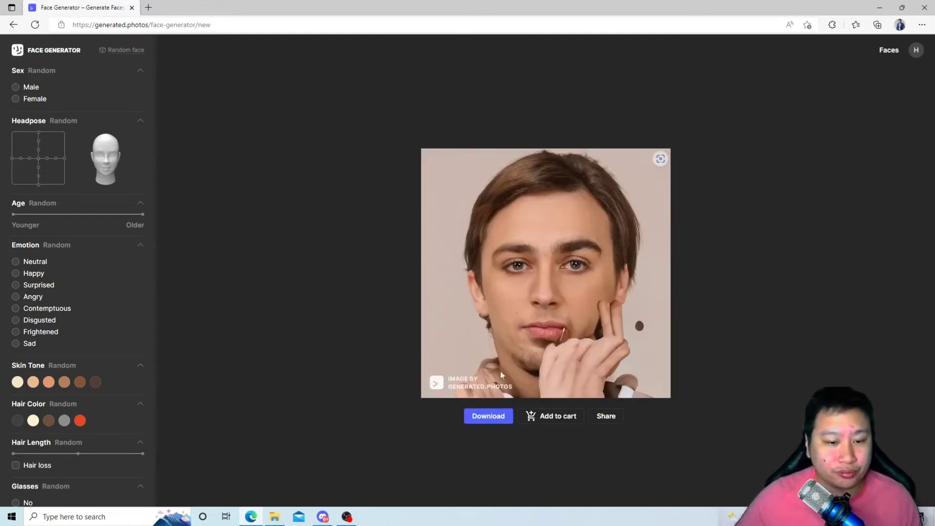
left_click(121, 50)
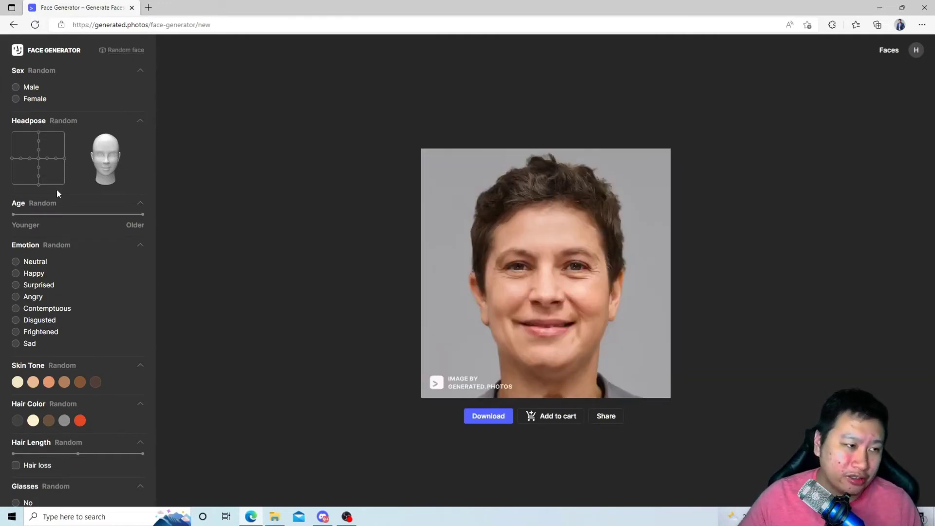
Update the random face with the sex set to Female, and update it again with the sex set to Male.
left_click(17, 98)
left_click(88, 92)
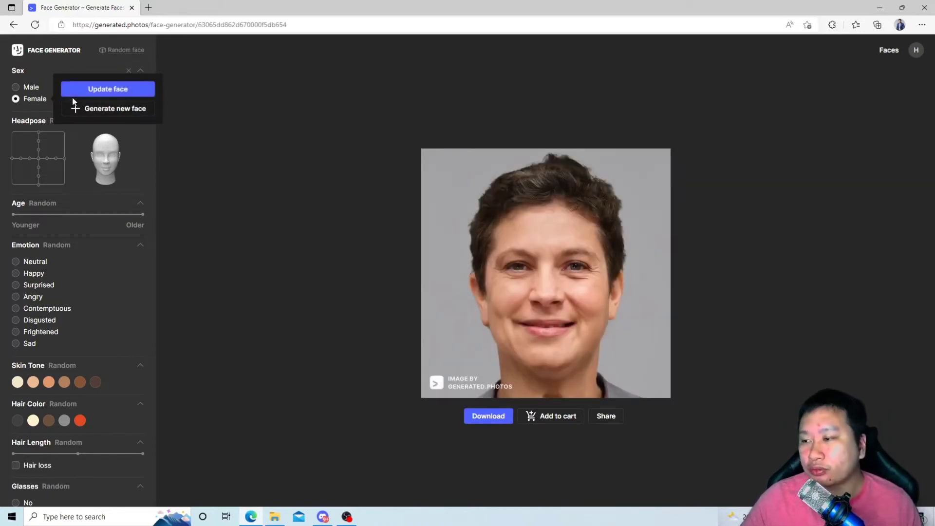
left_click(15, 87)
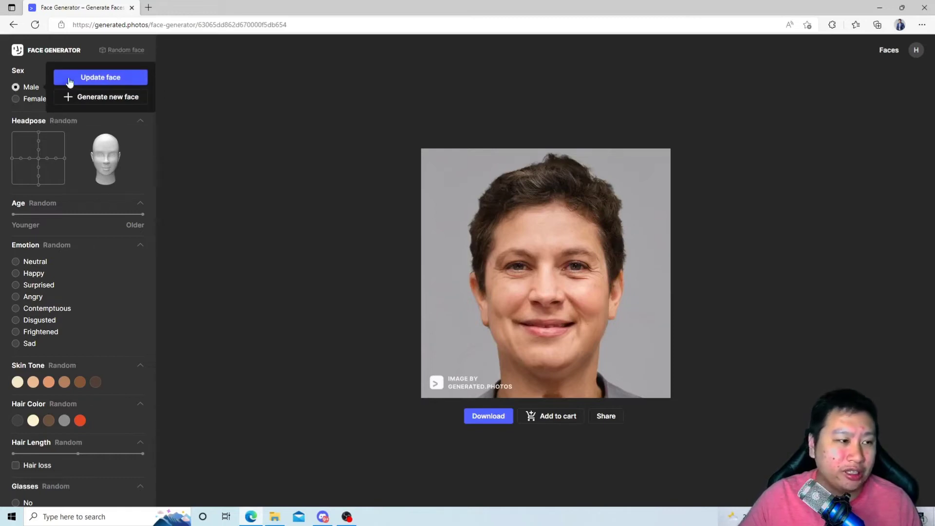
left_click(69, 80)
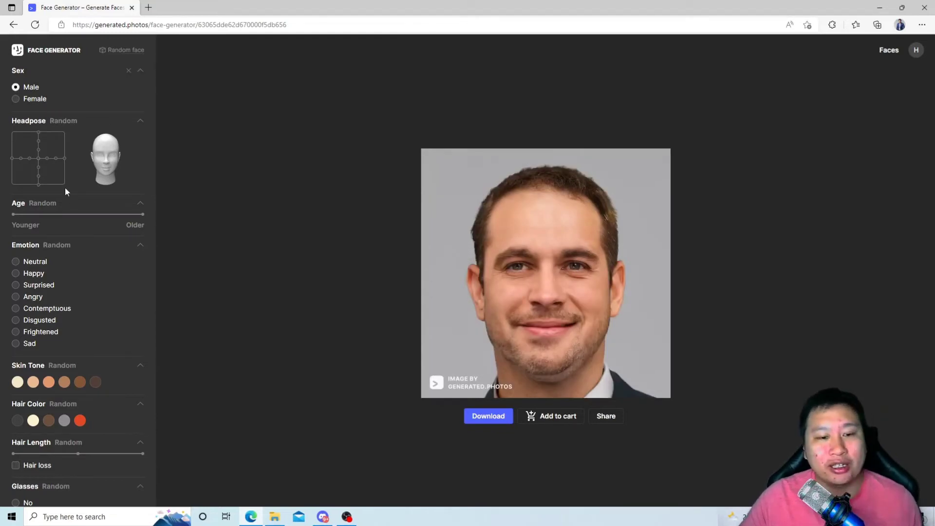
Set the headpose to the lowest point of the vertical axis and update the male face.
left_click(39, 184)
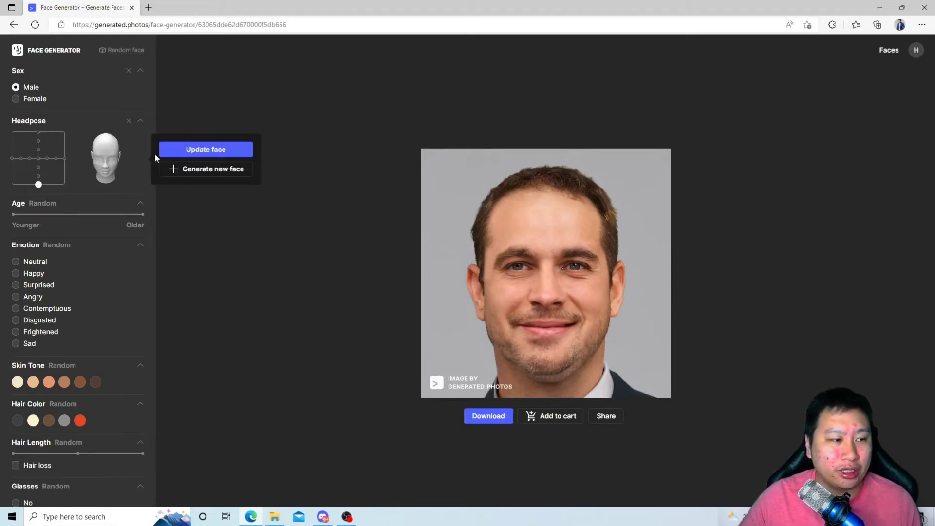
left_click(195, 152)
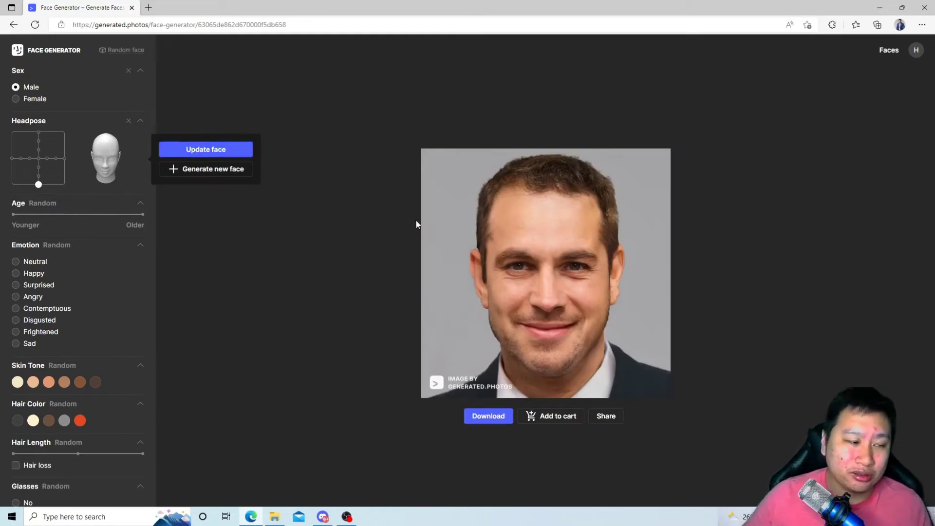
left_click(319, 258)
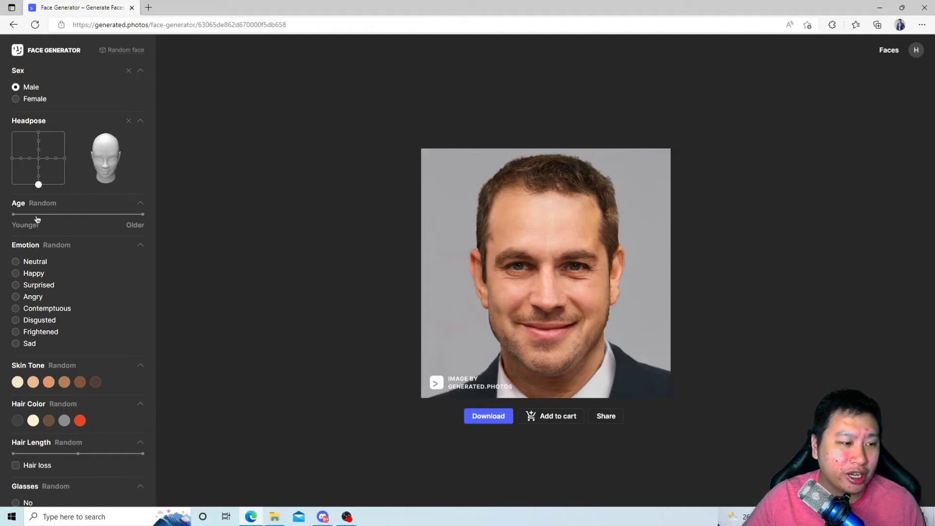
Update the face with the age near the Younger end, then with the age at about a quarter of the range.
mouse_move(29, 220)
left_mouse_down()
mouse_move(9, 214)
mouse_move(29, 215)
left_mouse_up()
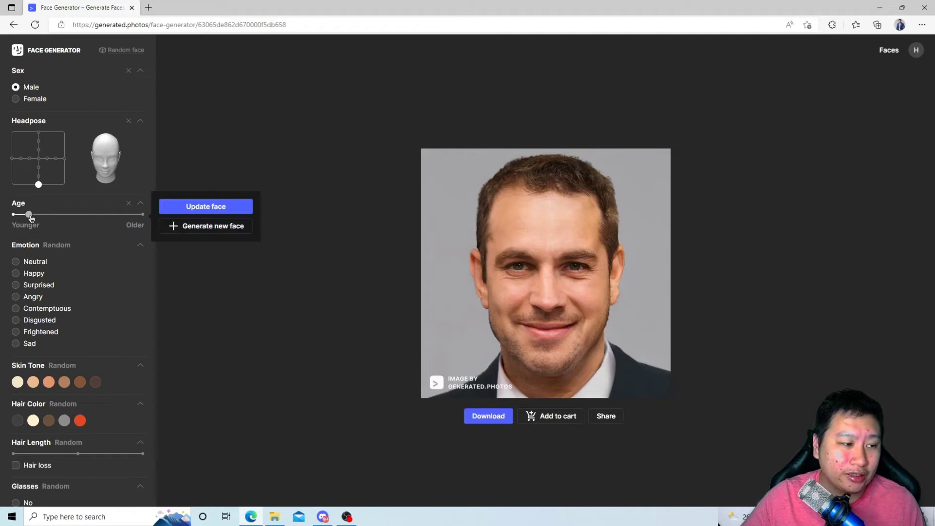
left_click(183, 206)
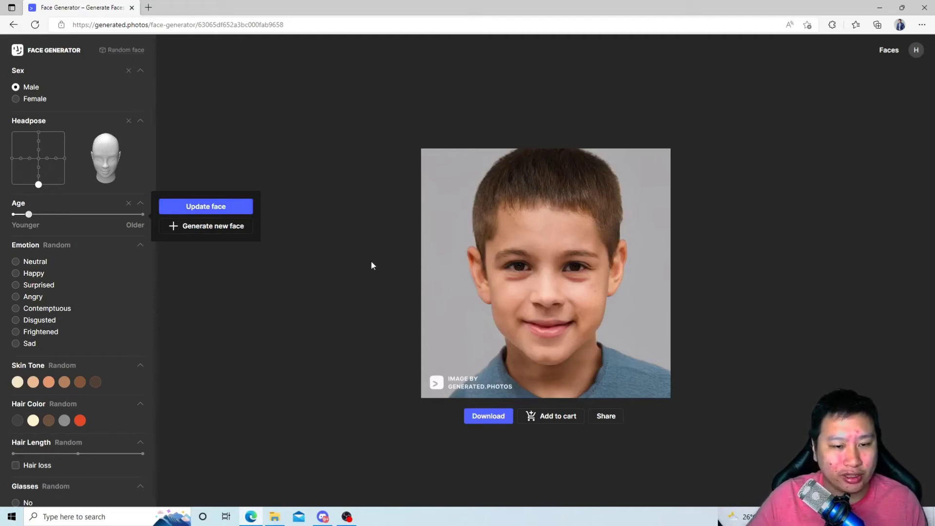
left_click_drag(30, 216, 45, 215)
left_click(204, 212)
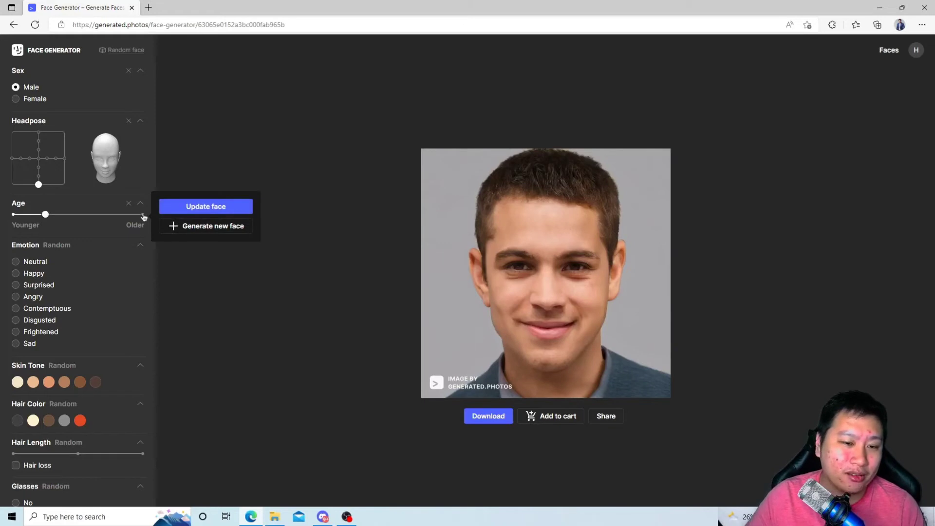
Update the male face with the age at the Older end, then with the age slightly below that end.
left_click_drag(62, 219, 176, 215)
left_click(214, 206)
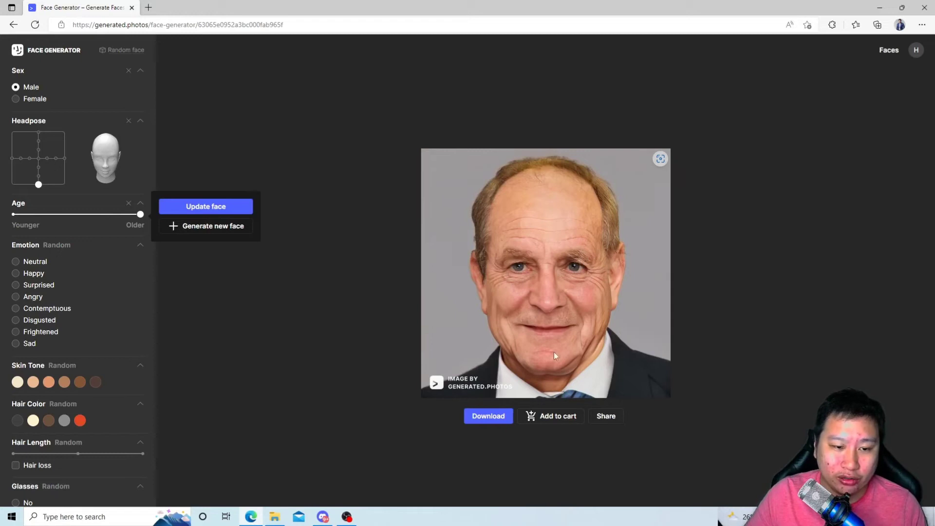
left_click_drag(140, 216, 134, 220)
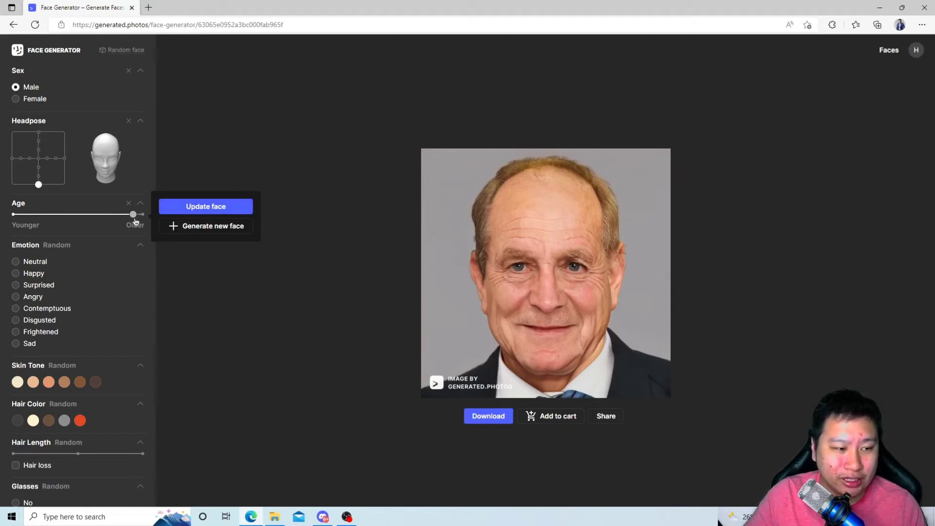
left_click(195, 208)
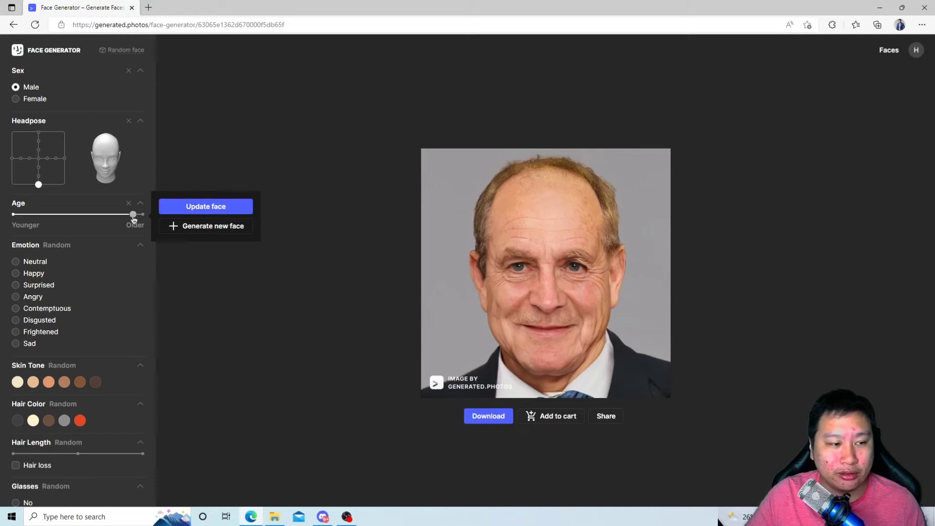
Lower the age a little and update the face, then lower it to about four fifths of the range and update again.
left_click_drag(132, 214, 126, 215)
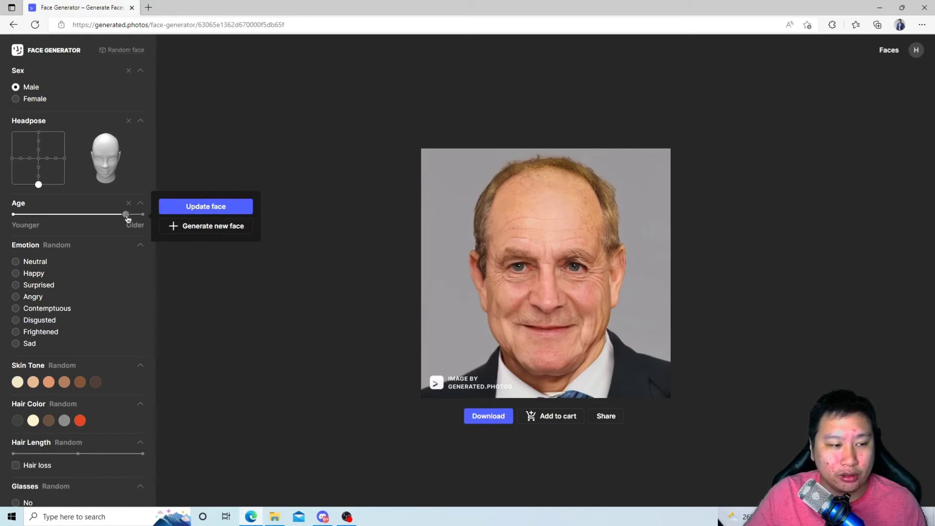
left_click(190, 207)
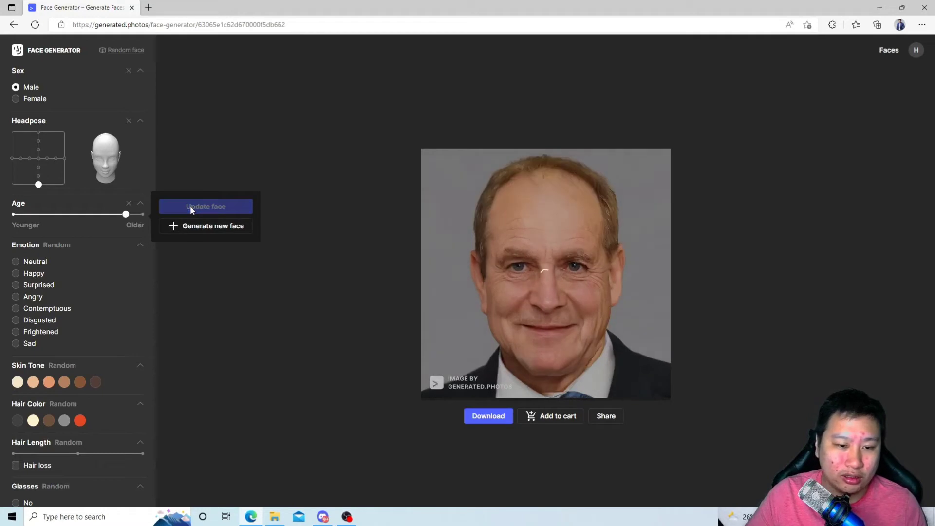
left_click_drag(126, 215, 117, 215)
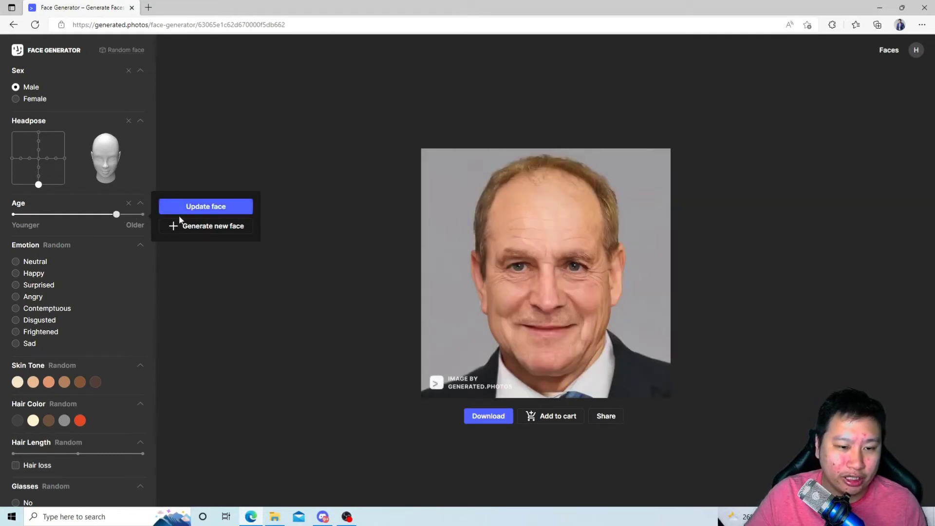
left_click(213, 208)
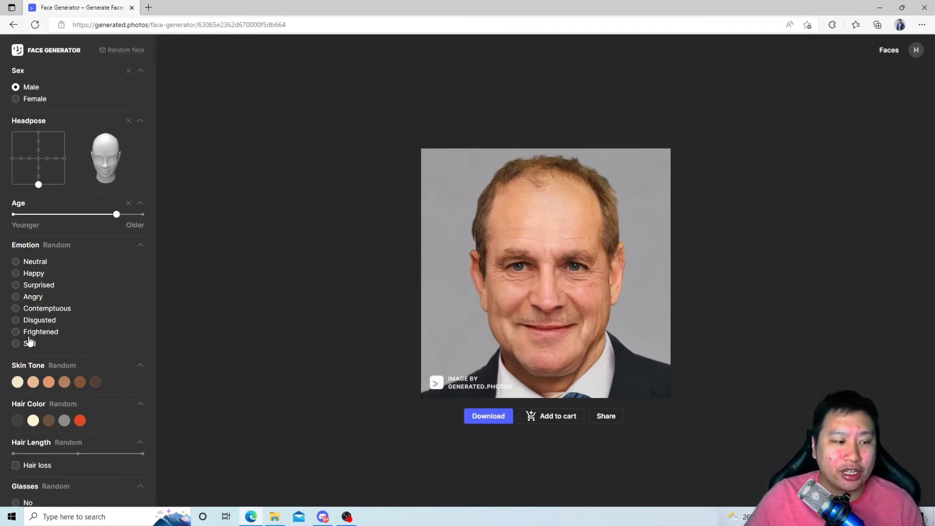
Update the face with the emotion set to Disgusted, and update it again with the emotion set to Happy.
left_click(33, 321)
left_click(106, 309)
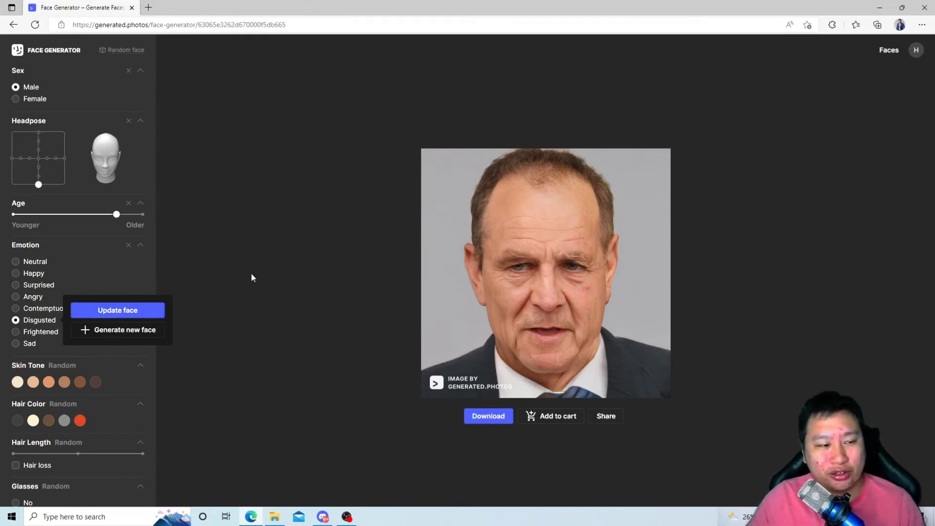
left_click(18, 273)
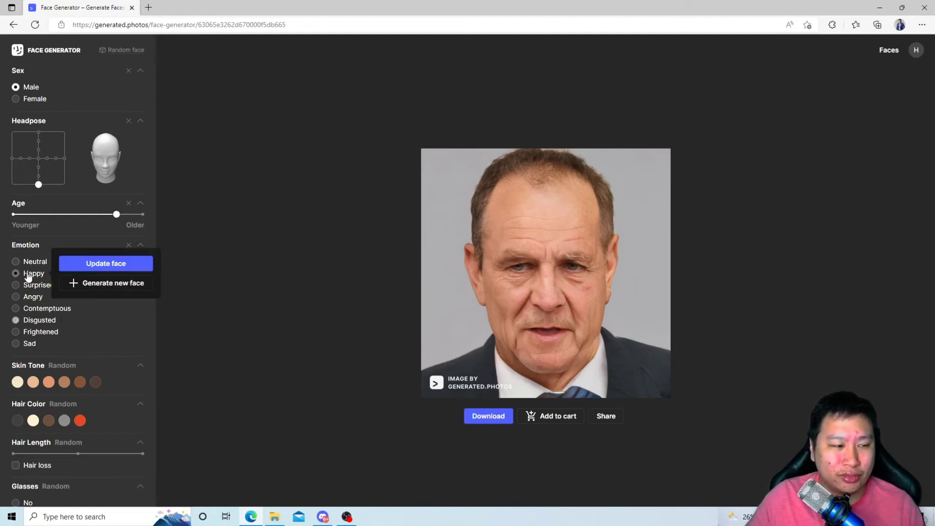
left_click(73, 265)
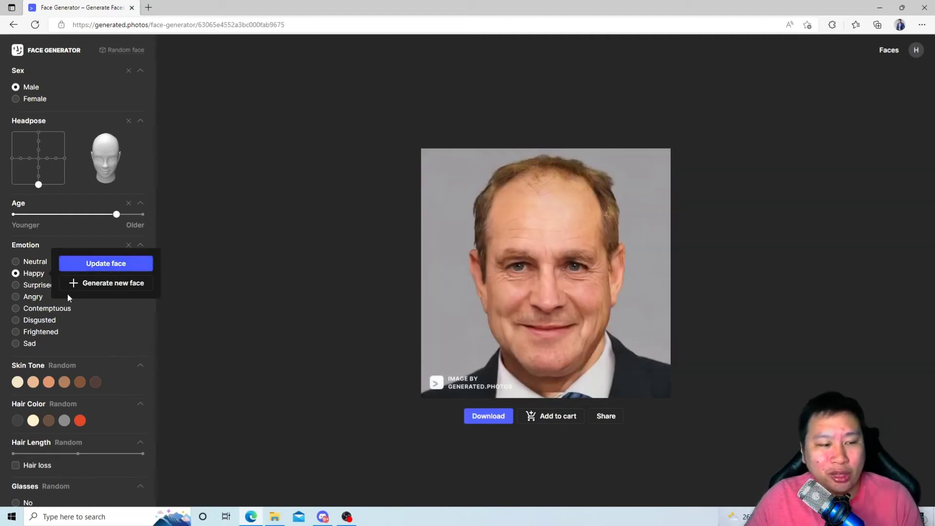
Update the face with the Contemptuous emotion, then with the Angry emotion.
left_click(49, 308)
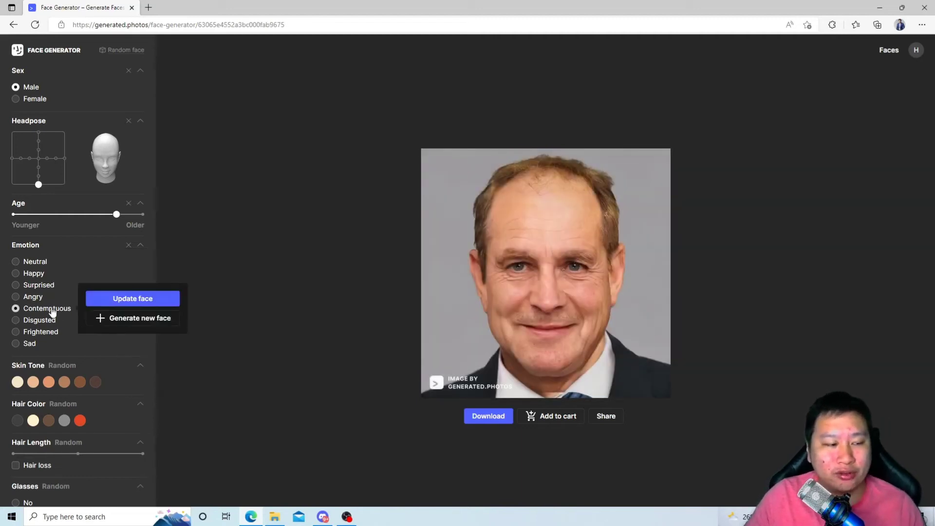
left_click(96, 302)
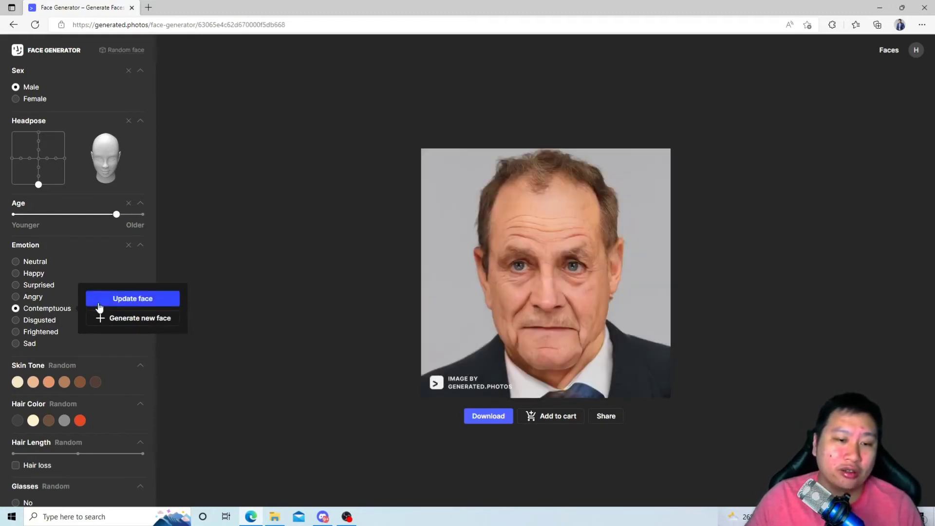
double_click(28, 343)
left_click(30, 296)
left_click(72, 291)
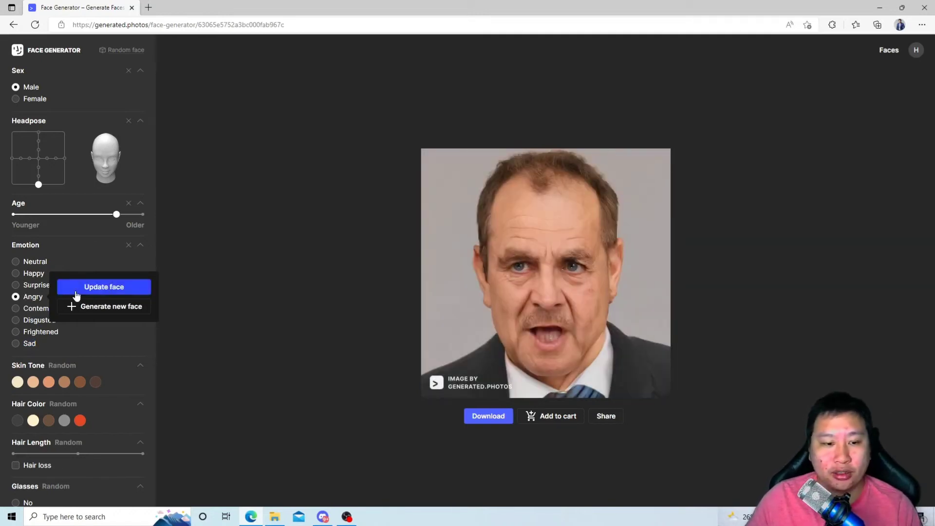
Set the emotion back to Happy and update the face.
left_click(33, 273)
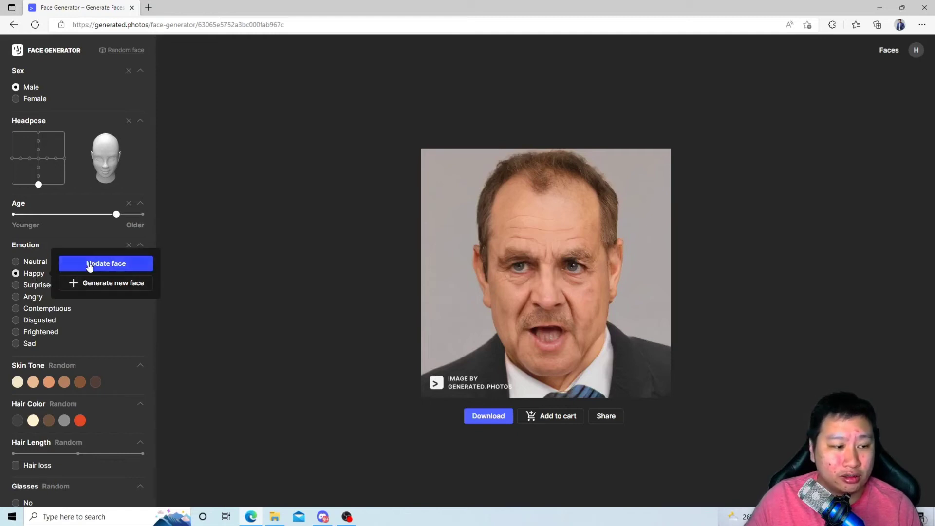
left_click(90, 267)
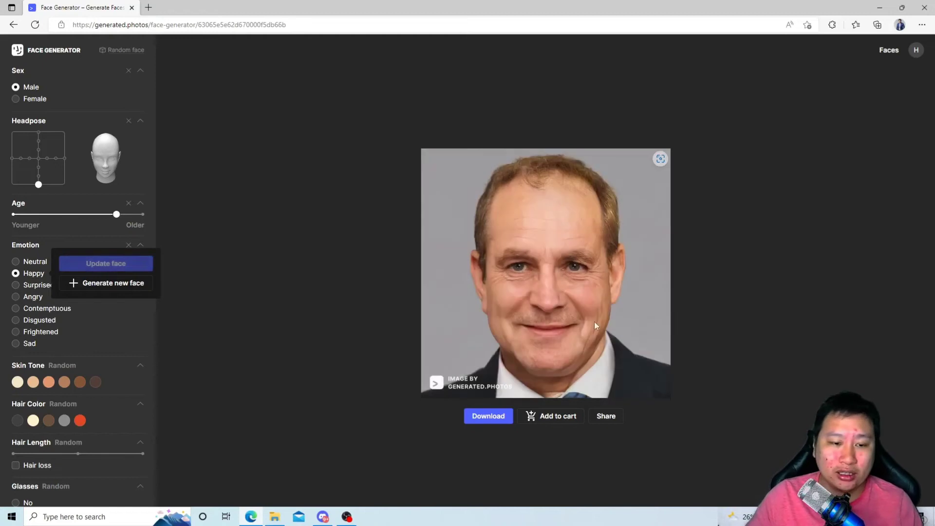
left_click(294, 320)
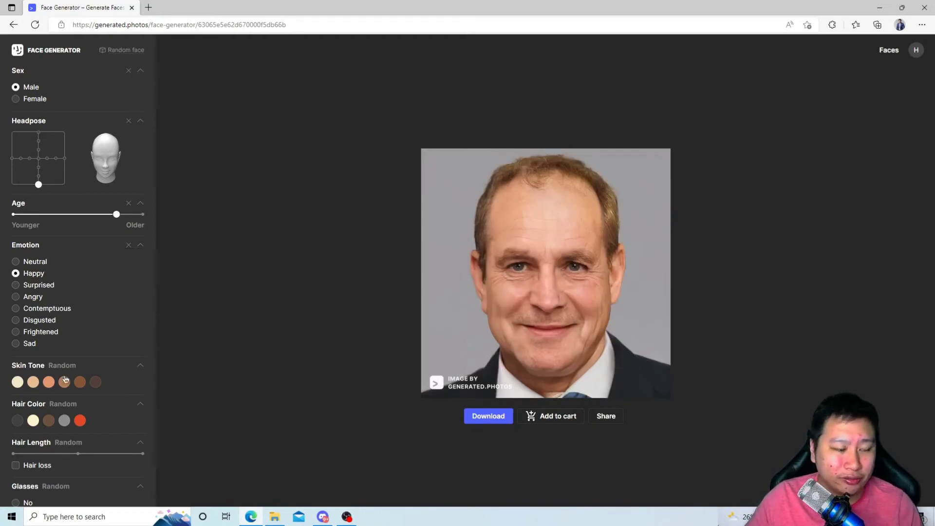
Update the face with the skin tone set to Black, then with the skin tone set to Brown.
left_click(95, 382)
left_click(186, 373)
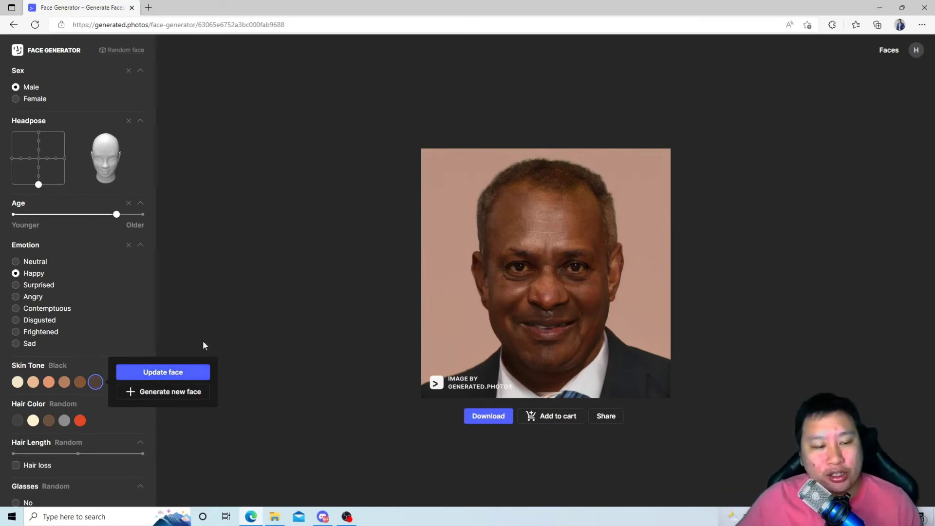
left_click(80, 382)
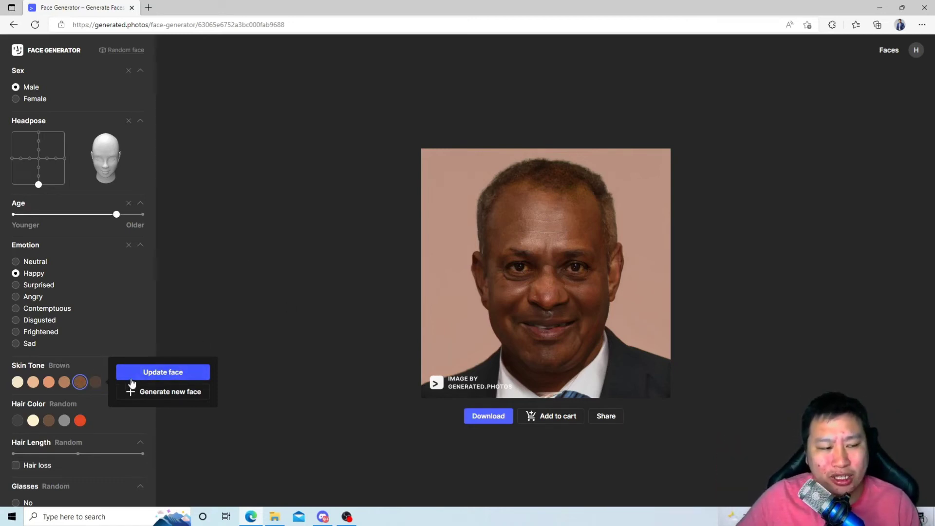
left_click(156, 373)
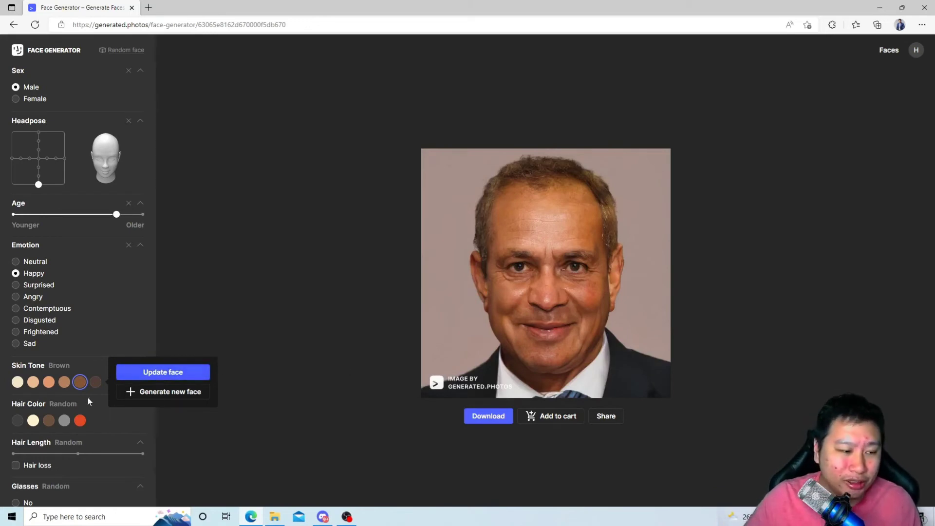
Set the skin tone to Very Fair and update the face.
left_click(18, 381)
left_click(141, 372)
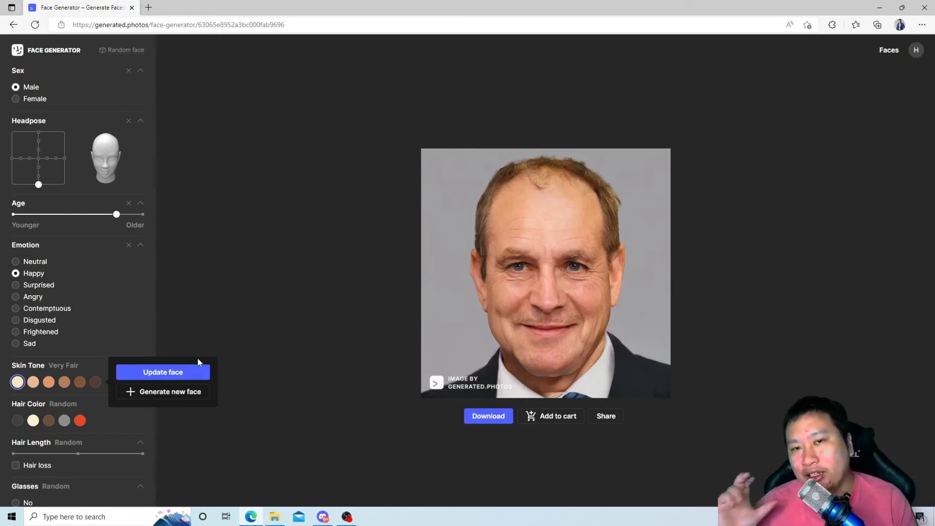
left_click(361, 287)
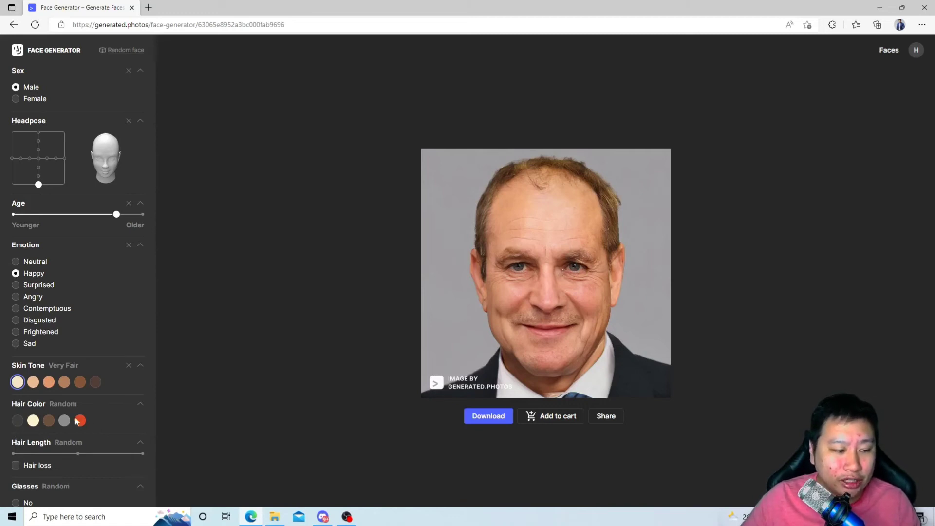
Set the hair color to Black and update the face.
scroll(90, 415, "down", 3)
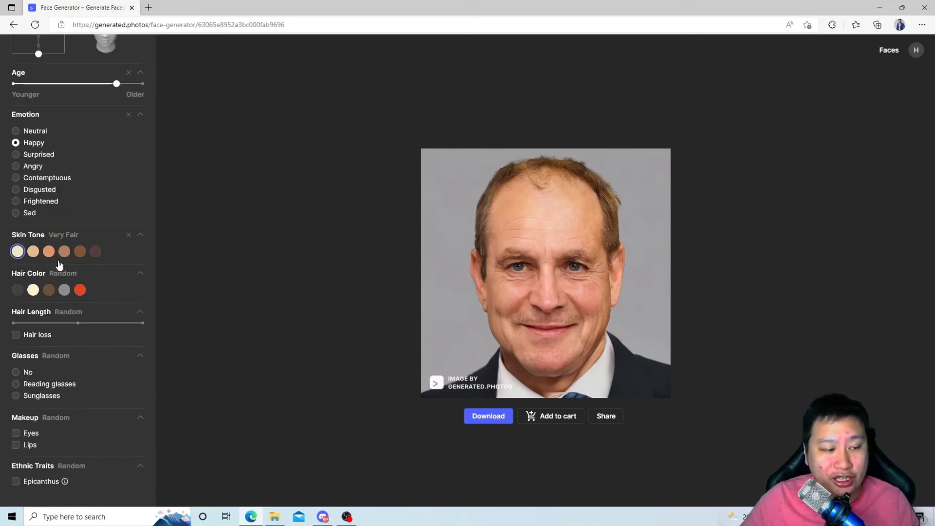
left_click(16, 291)
left_click(133, 280)
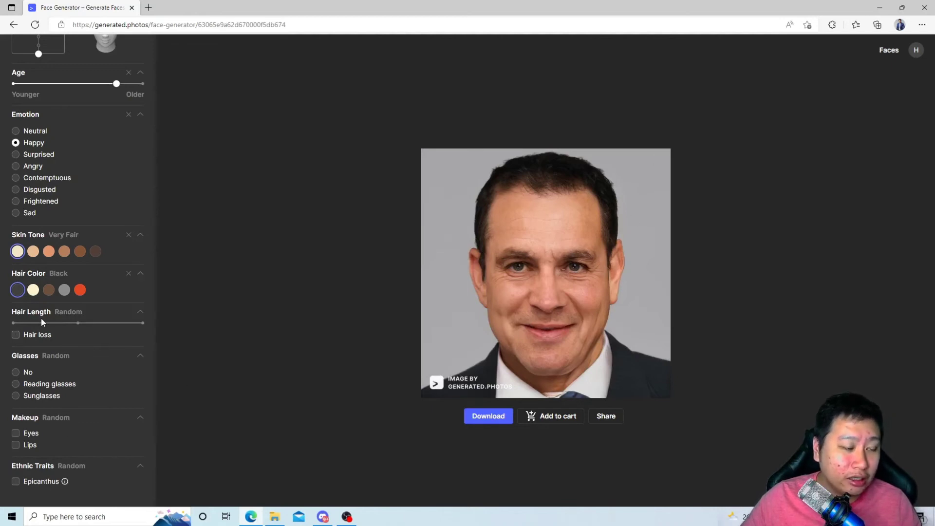
Set the hair length to Long and update the face.
left_click(78, 323)
left_click_drag(78, 323, 140, 323)
left_click(184, 321)
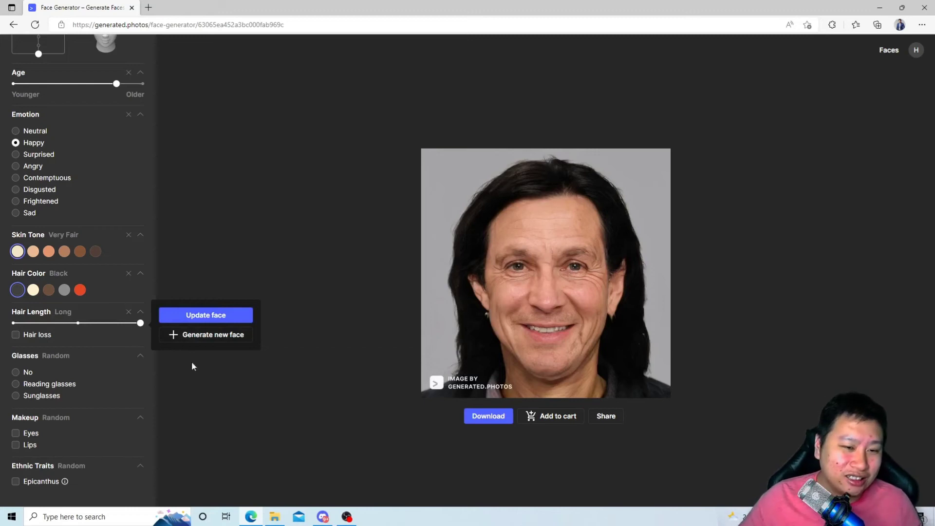
Keep the hair color at Black and update the face with the glasses option set to Sunglasses.
left_click(33, 290)
left_click(18, 289)
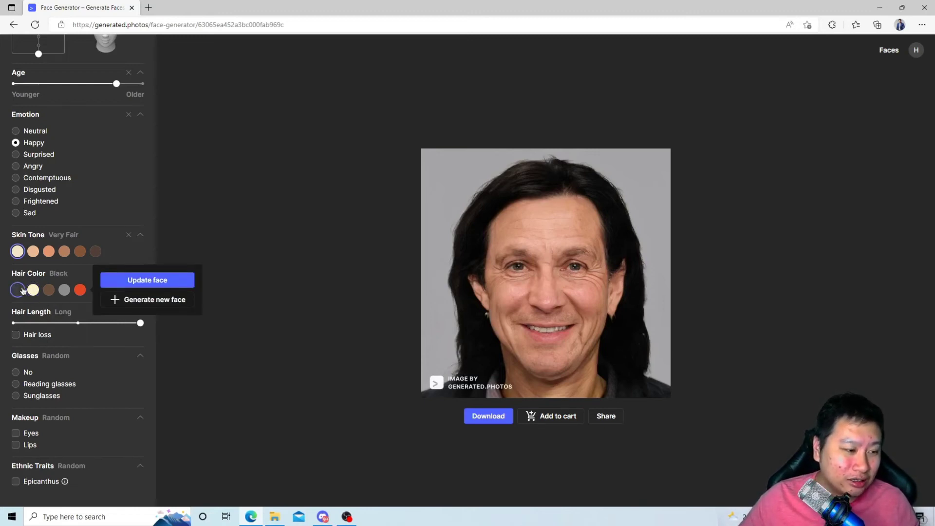
left_click(17, 395)
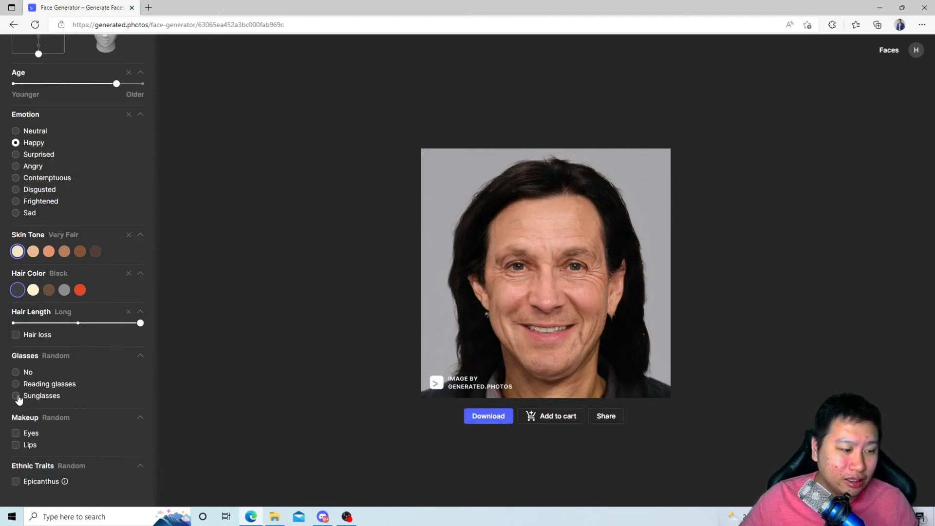
left_click(112, 387)
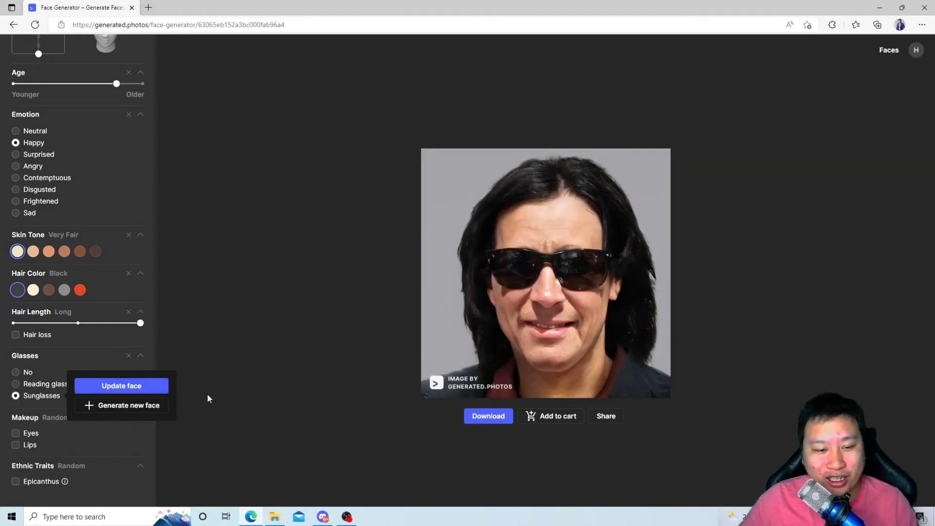
Enable both Eyes and Lips makeup and update the face.
left_click(16, 433)
left_click(16, 444)
left_click(70, 437)
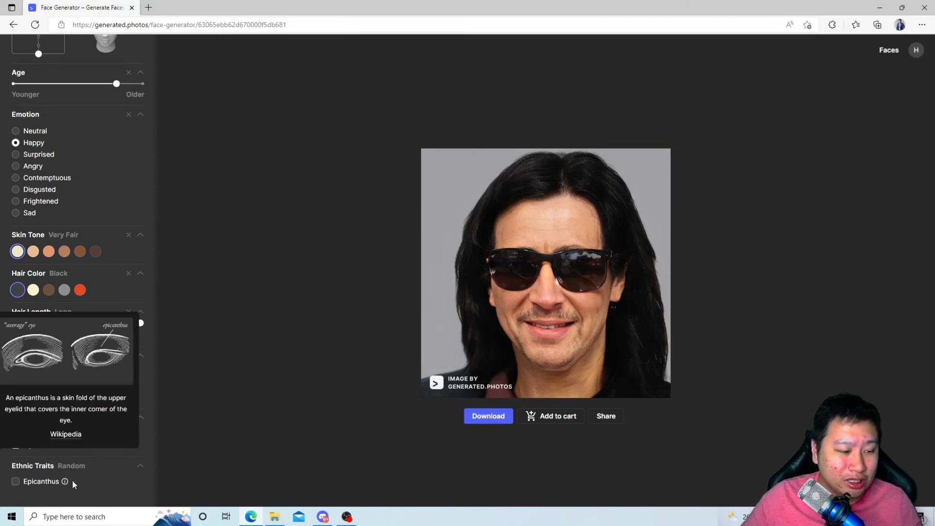
Set the glasses option to No and update the face.
mouse_move(69, 476)
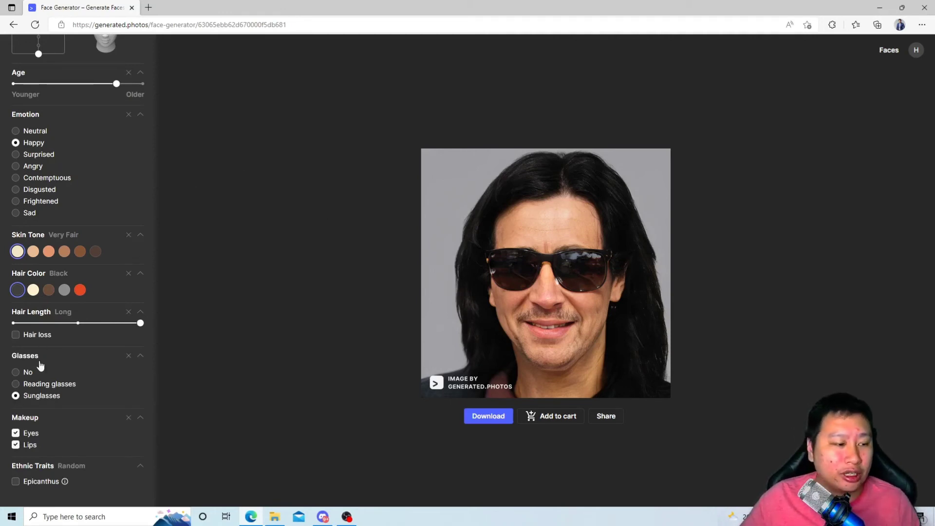
left_click(20, 372)
left_click(97, 363)
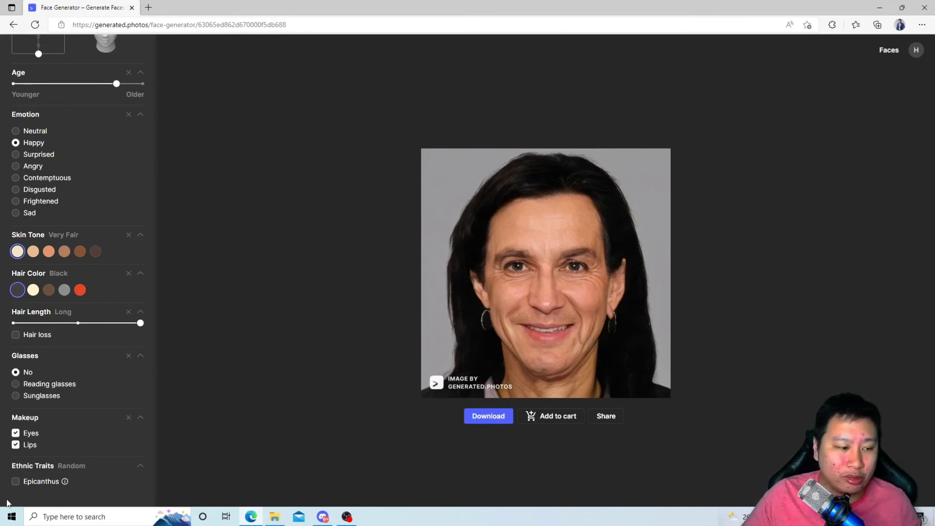
Enable the Epicanthus ethnic trait and update the face.
left_click(15, 481)
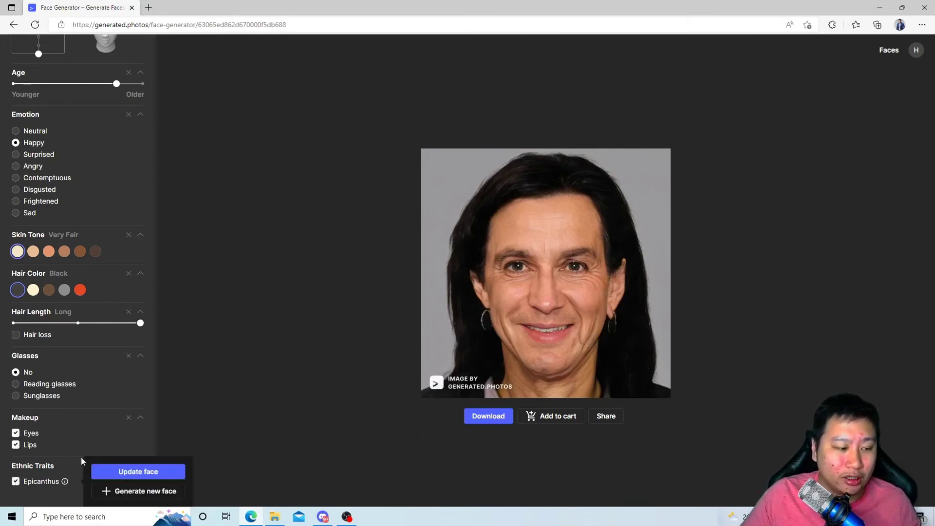
left_click(130, 475)
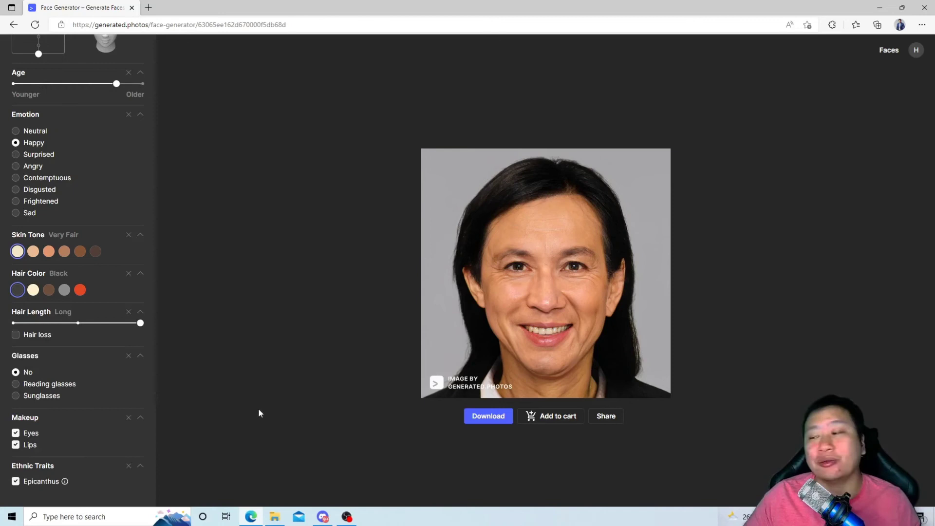
scroll(105, 372, "up", 3)
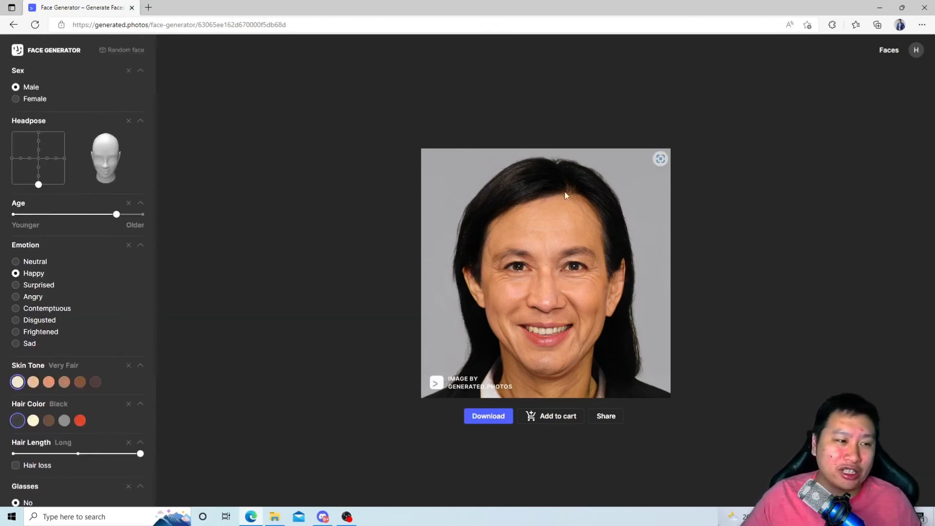